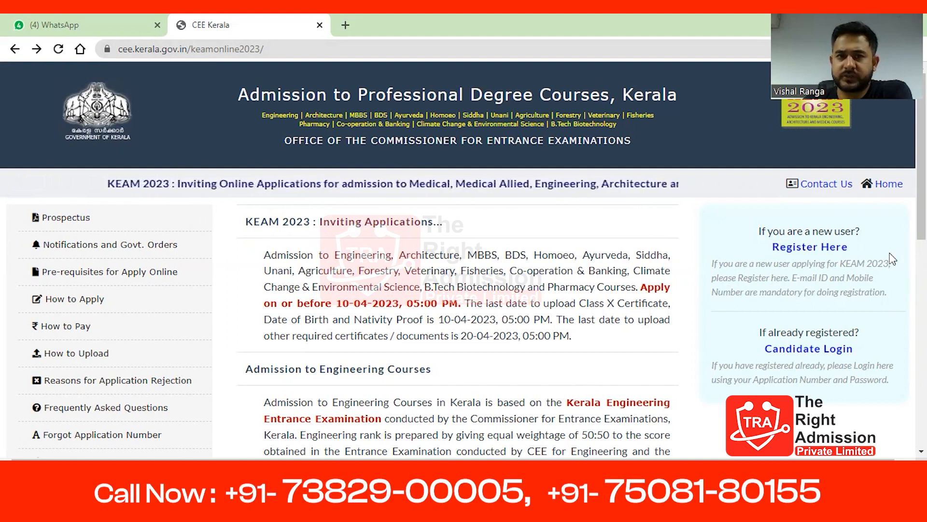
Open the new-user registration for KEAM 2023 and go through the application instructions down to the declarations
{"action": "left_click", "coordinate": [820, 250]}
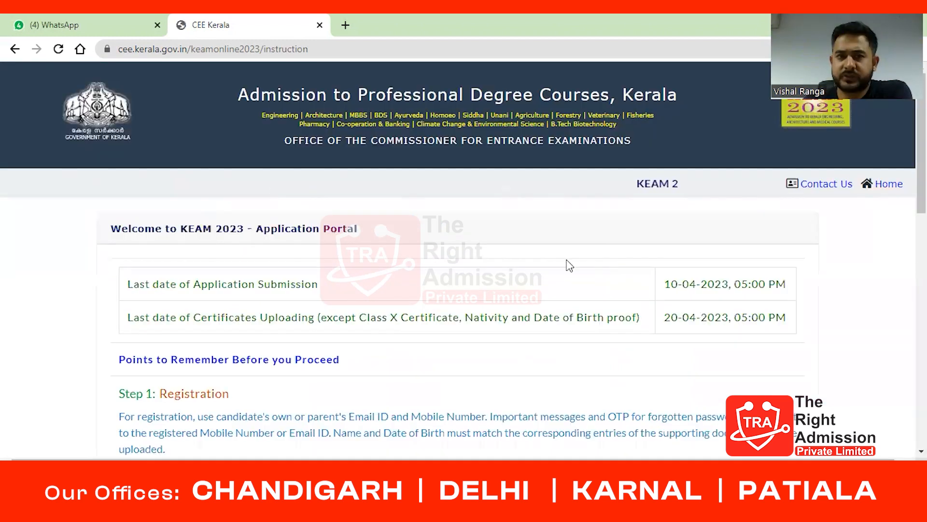
{"action": "scroll", "coordinate": [569, 265], "scroll_direction": "down", "scroll_amount": 2}
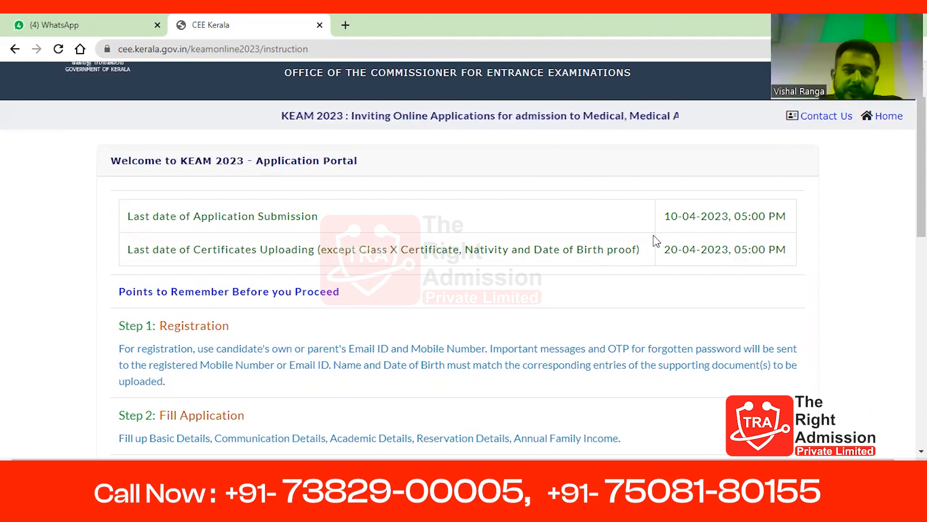
{"action": "scroll", "coordinate": [249, 296], "scroll_direction": "down", "scroll_amount": 7}
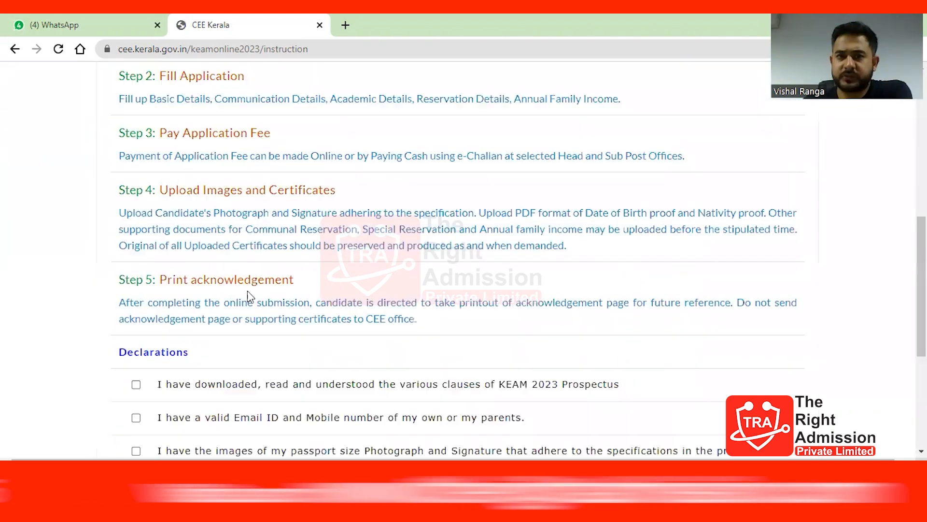
{"action": "scroll", "coordinate": [251, 154], "scroll_direction": "down", "scroll_amount": 4}
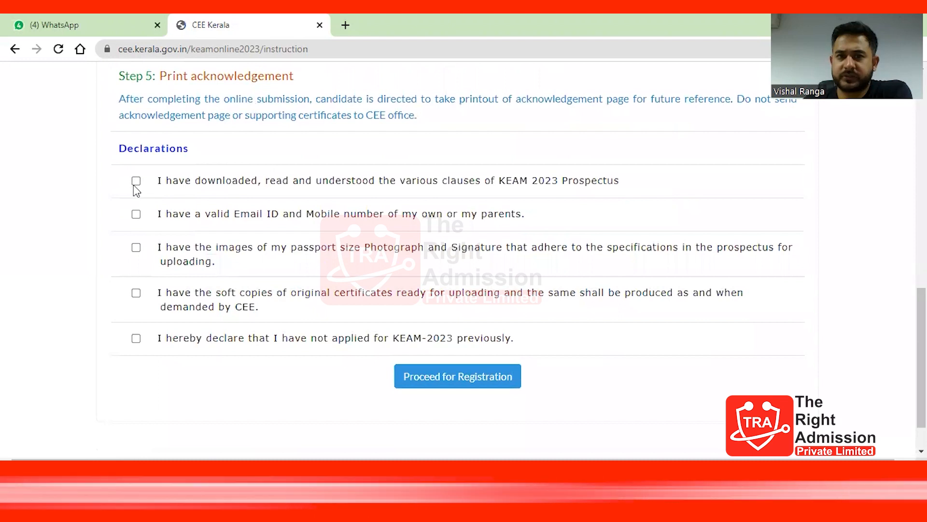
Accept all five declarations and proceed to the registration form
{"action": "left_click", "coordinate": [135, 182]}
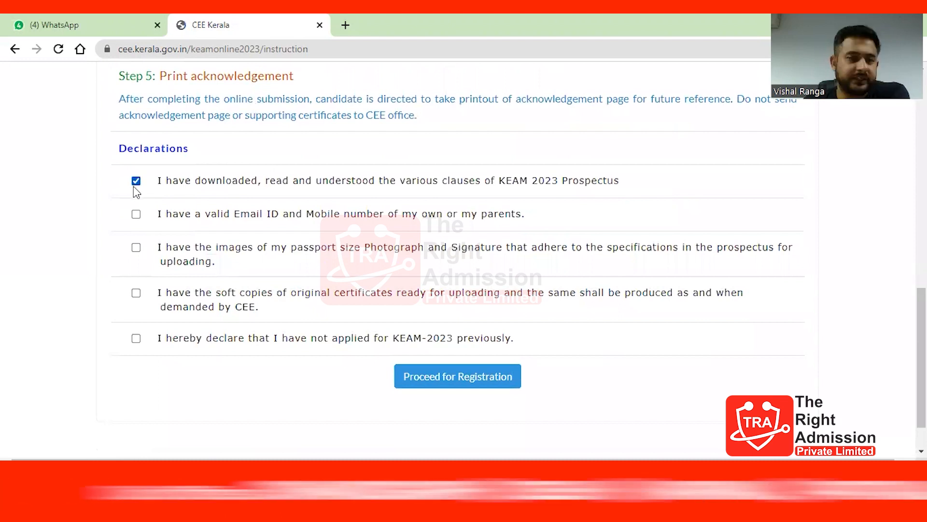
{"action": "left_click", "coordinate": [136, 214]}
{"action": "left_click", "coordinate": [136, 248]}
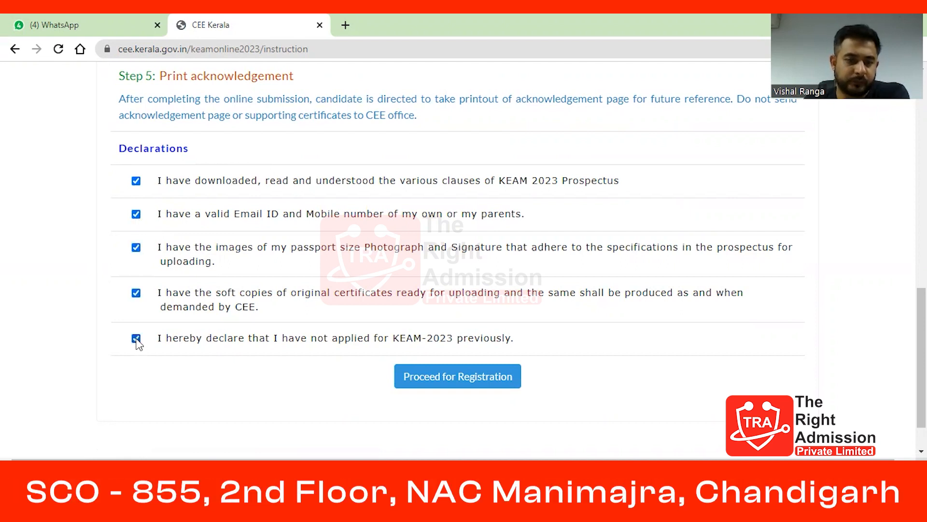
{"action": "left_click", "coordinate": [459, 384]}
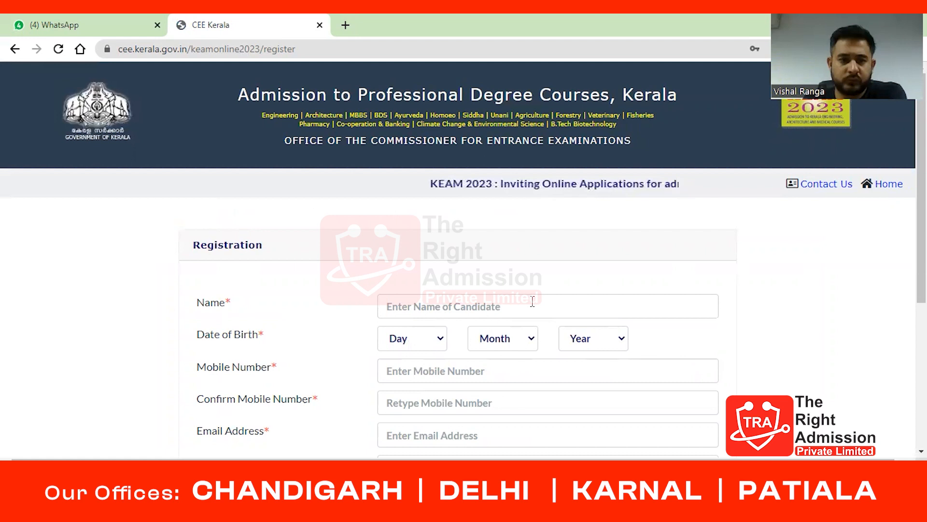
Enter the candidate's full name in the registration form
{"action": "scroll", "coordinate": [531, 303], "scroll_direction": "down", "scroll_amount": 5}
{"action": "scroll", "coordinate": [532, 302], "scroll_direction": "up", "scroll_amount": 4}
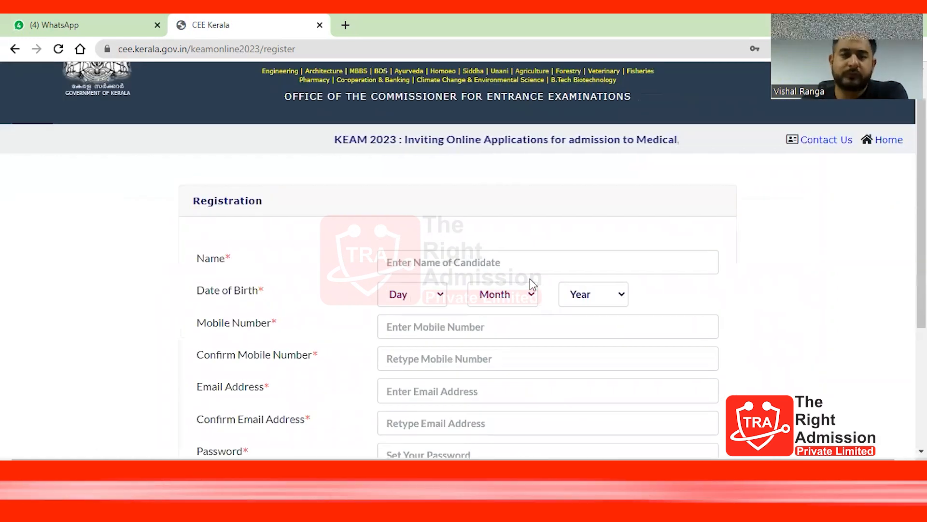
{"action": "left_click", "coordinate": [540, 251]}
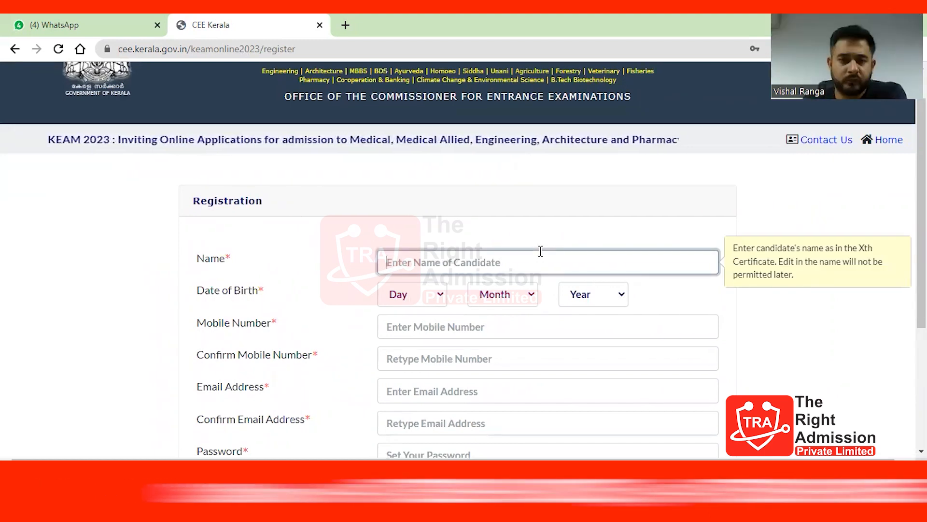
{"action": "left_click", "coordinate": [540, 250]}
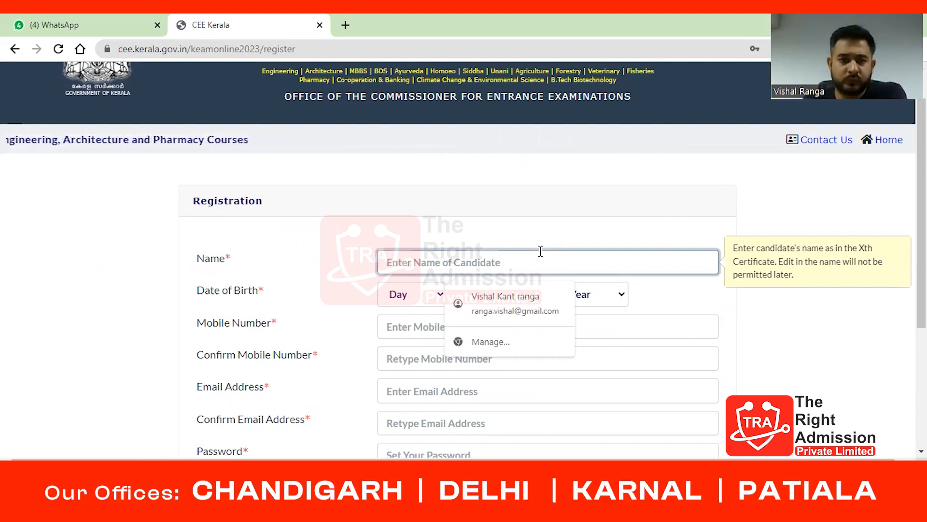
{"action": "left_click", "coordinate": [749, 200]}
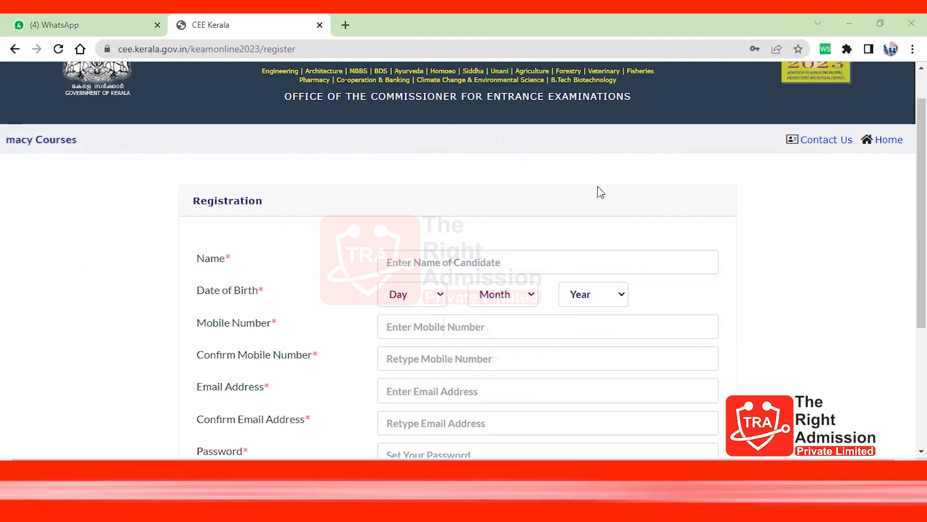
{"action": "left_click", "coordinate": [658, 259]}
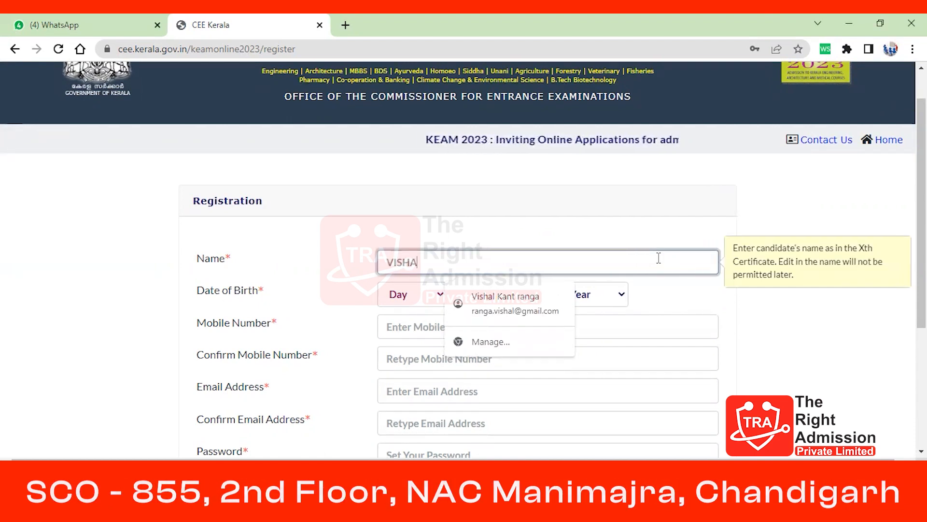
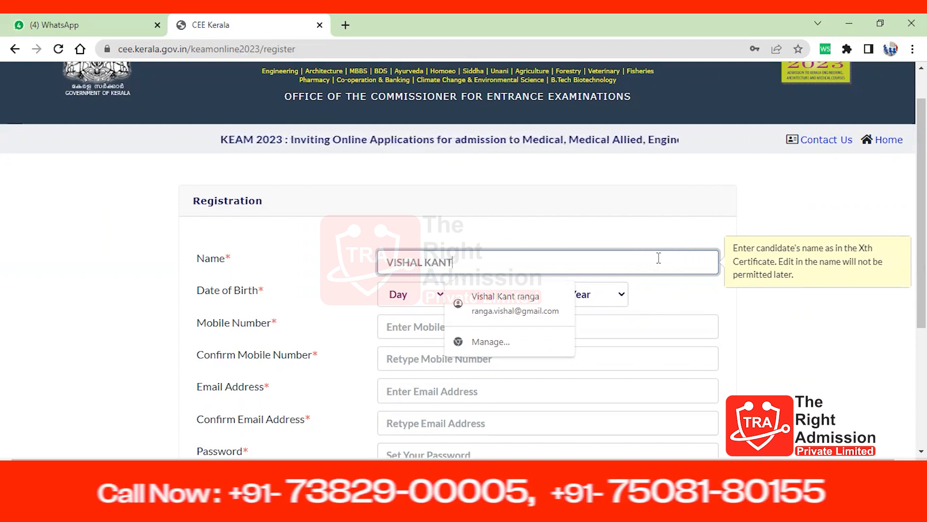
{"action": "left_click", "coordinate": [673, 307]}
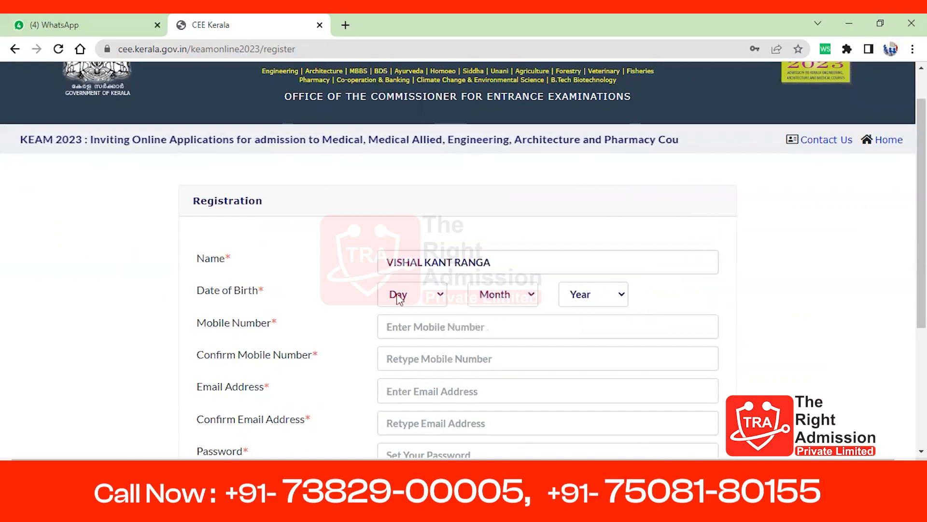
Set the day, month and year of the candidate's date of birth
{"action": "left_click", "coordinate": [411, 303]}
{"action": "scroll", "coordinate": [425, 276], "scroll_direction": "down", "scroll_amount": 4}
{"action": "left_click", "coordinate": [418, 249]}
{"action": "left_click", "coordinate": [502, 294]}
{"action": "left_click", "coordinate": [502, 431]}
{"action": "left_click", "coordinate": [587, 300]}
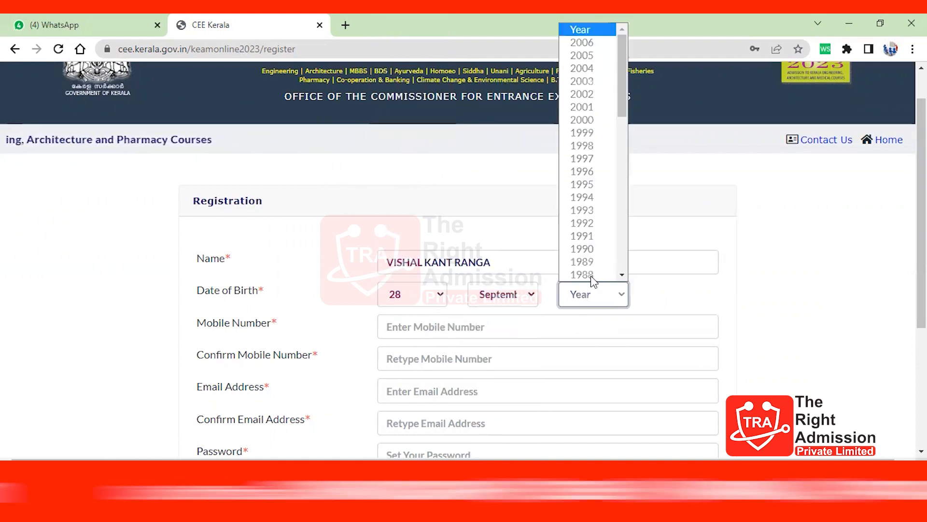
{"action": "left_click", "coordinate": [604, 236]}
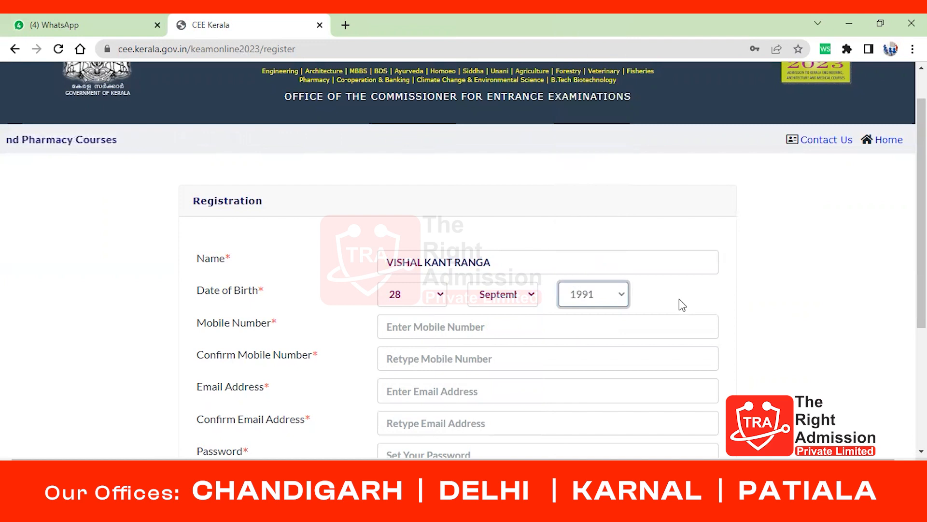
Enter the candidate's mobile number and repeat it in the confirmation field
{"action": "scroll", "coordinate": [679, 300], "scroll_direction": "down", "scroll_amount": 3}
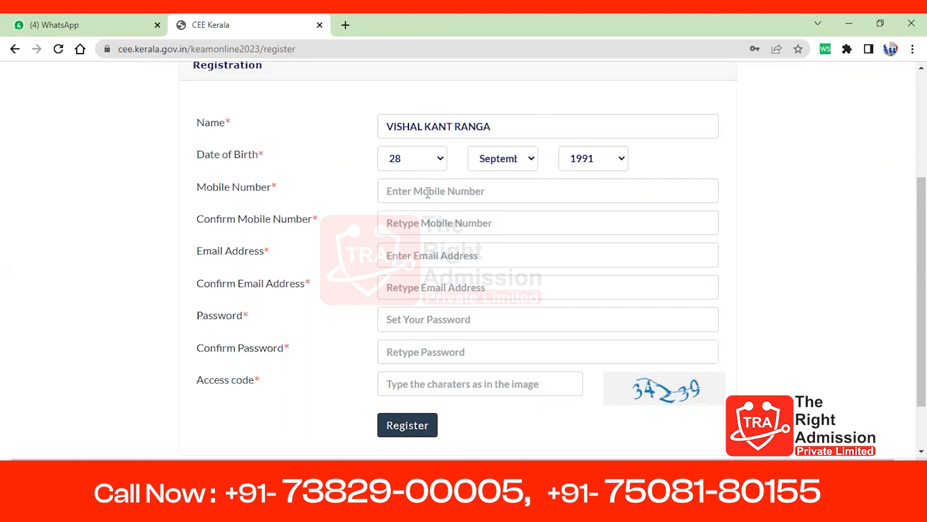
{"action": "left_click", "coordinate": [428, 193]}
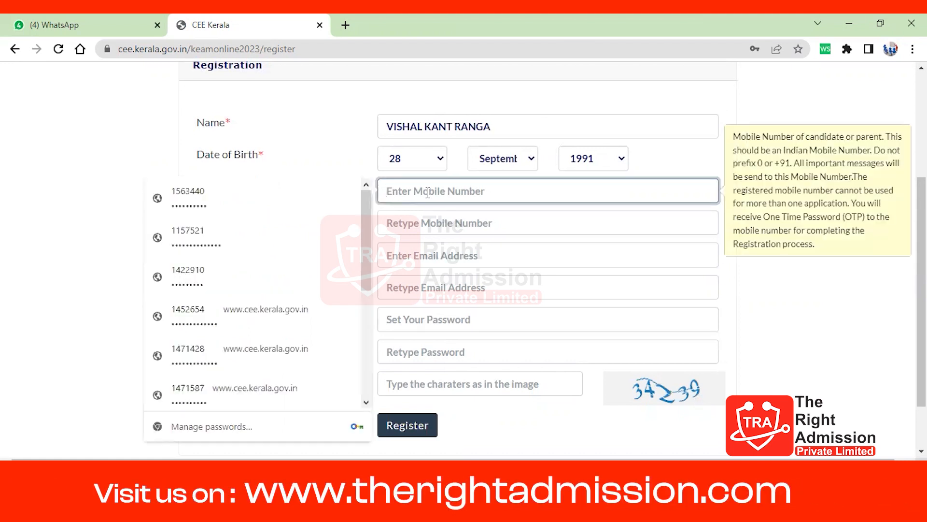
{"action": "type", "text": "••••••••"}
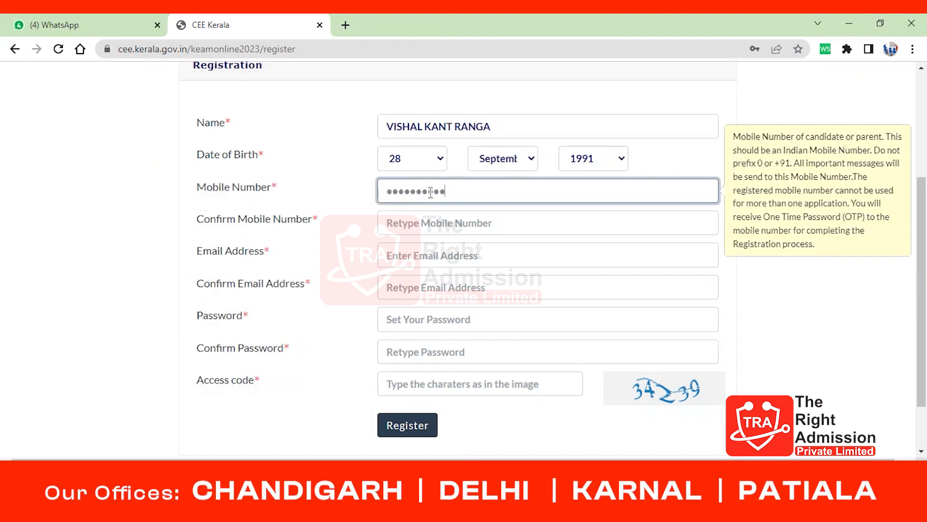
{"action": "left_click", "coordinate": [435, 216]}
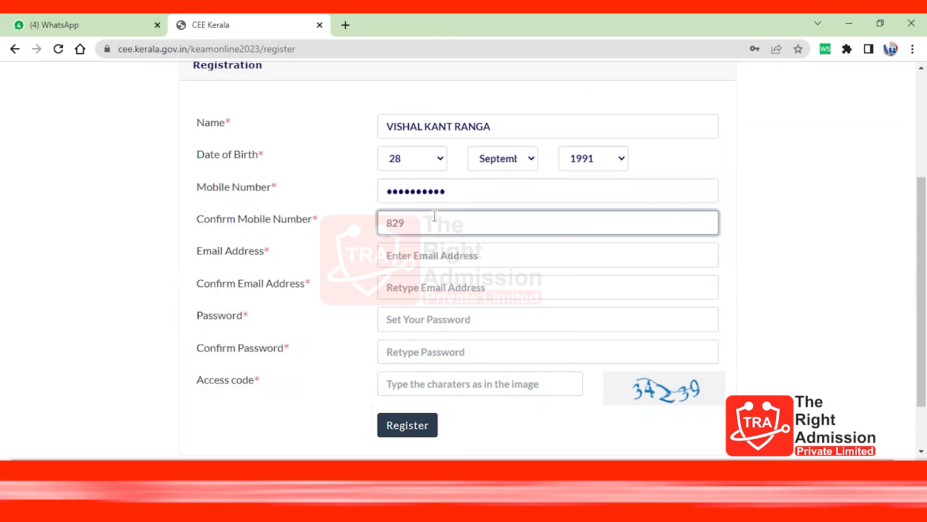
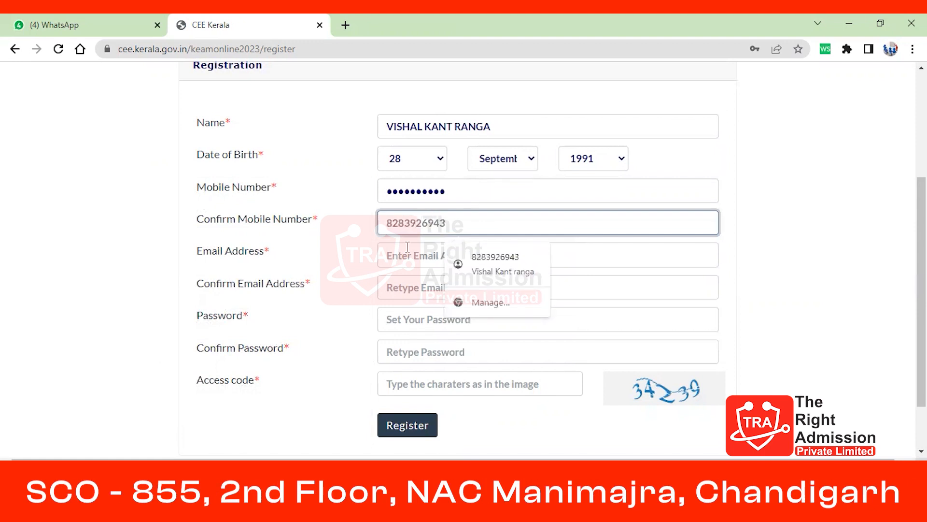
Fill in the candidate's email address and repeat it in the confirmation field
{"action": "left_click", "coordinate": [411, 253]}
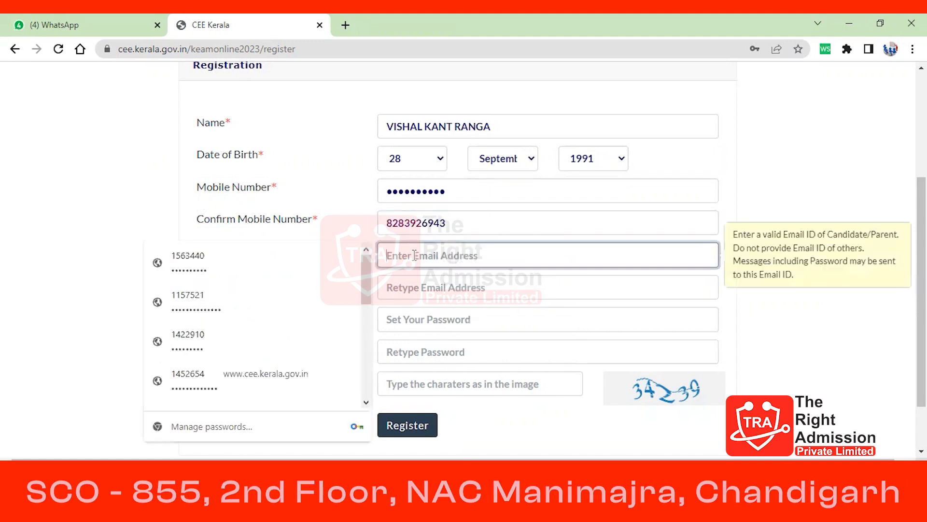
{"action": "type", "text": "••••••••••••"}
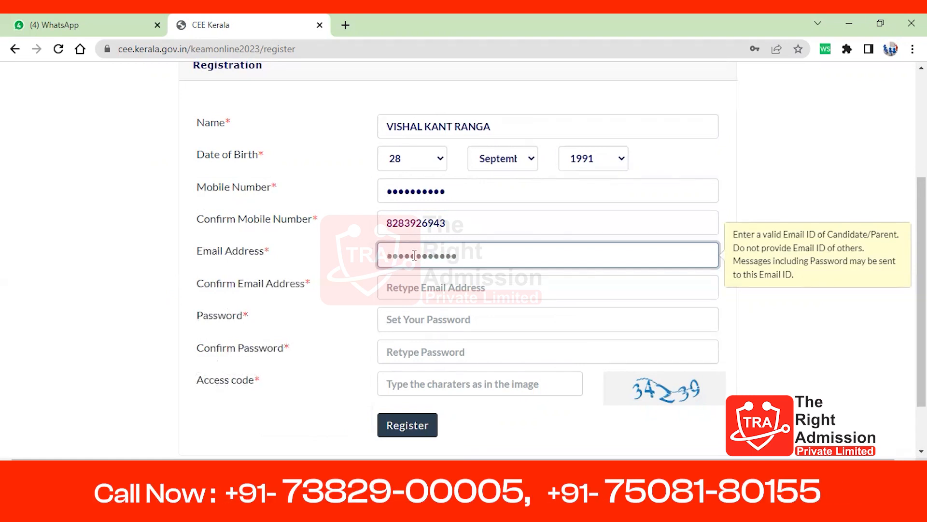
{"action": "left_click", "coordinate": [457, 292]}
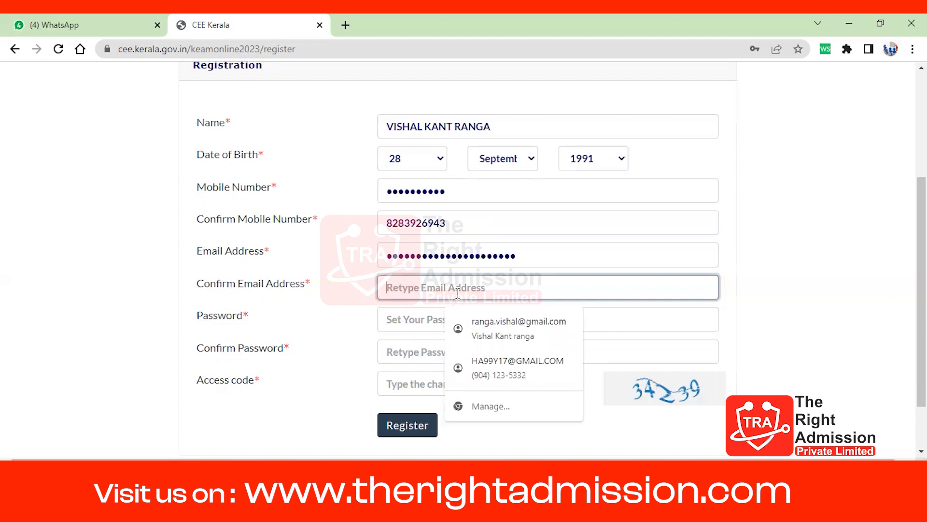
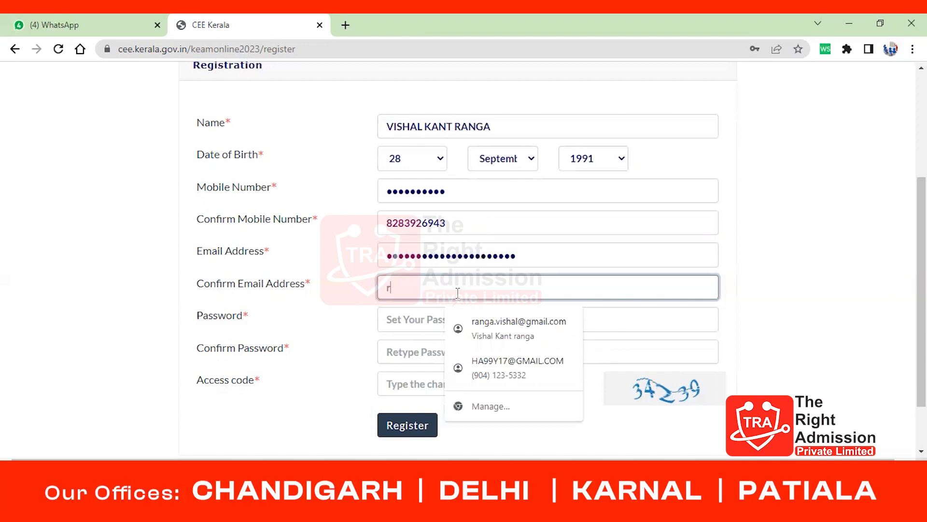
Set the account password and repeat it in the Confirm Password field
{"action": "left_click", "coordinate": [415, 319]}
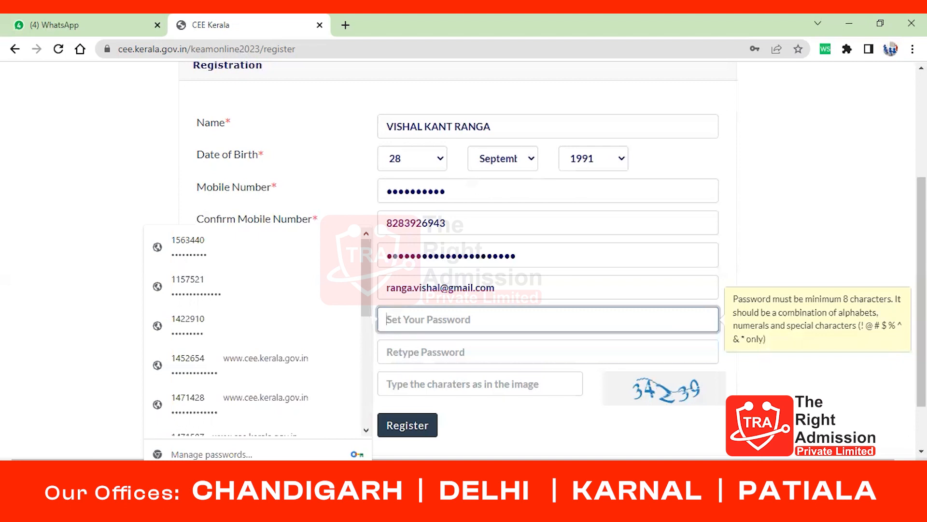
{"action": "type", "text": "•••••"}
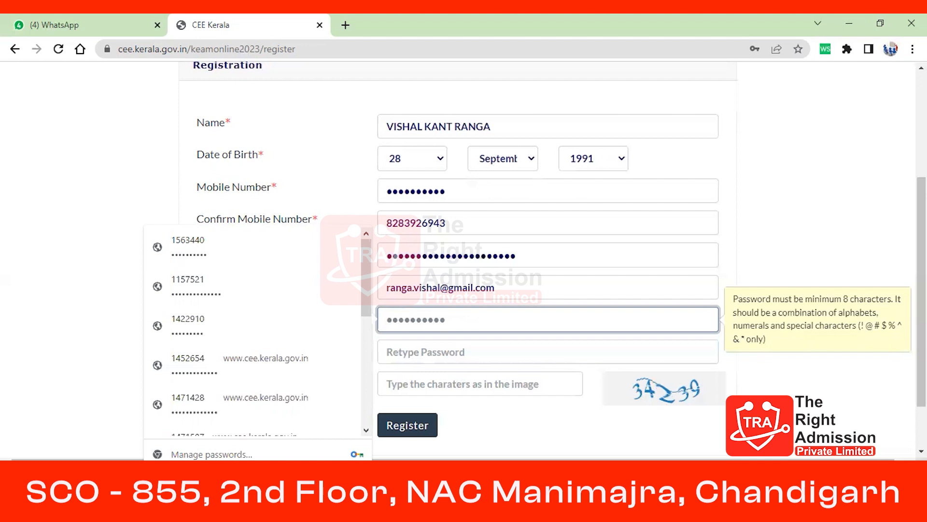
{"action": "left_click", "coordinate": [524, 348]}
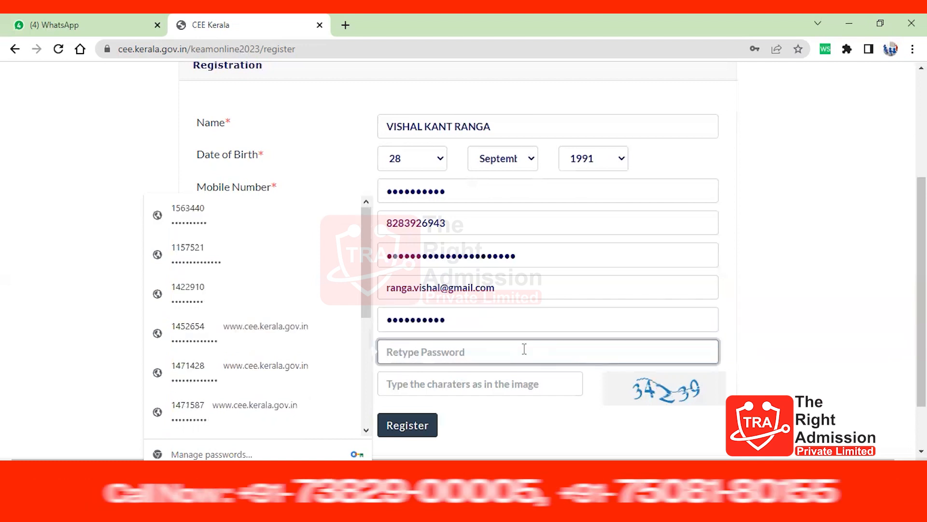
{"action": "type", "text": "••••••"}
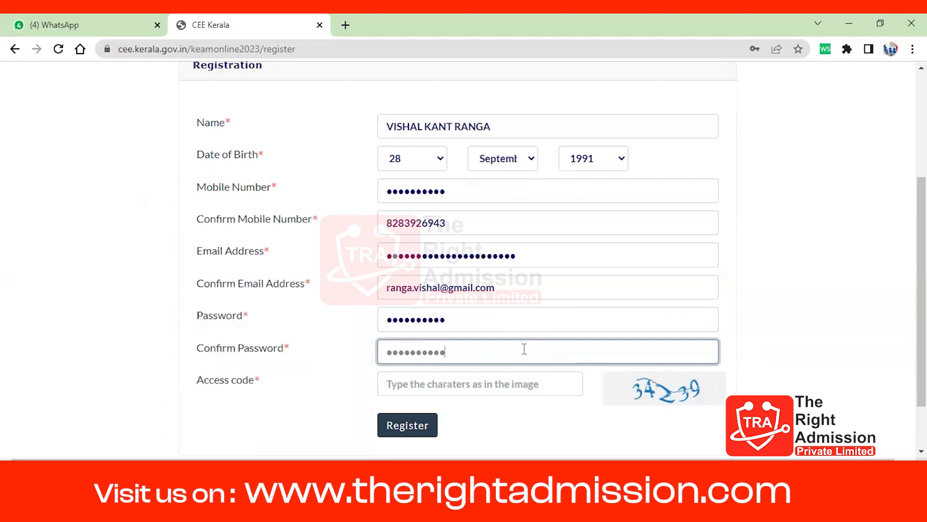
Enter the access code from the image and submit the registration form
{"action": "left_click", "coordinate": [523, 379]}
{"action": "type", "text": "34239"}
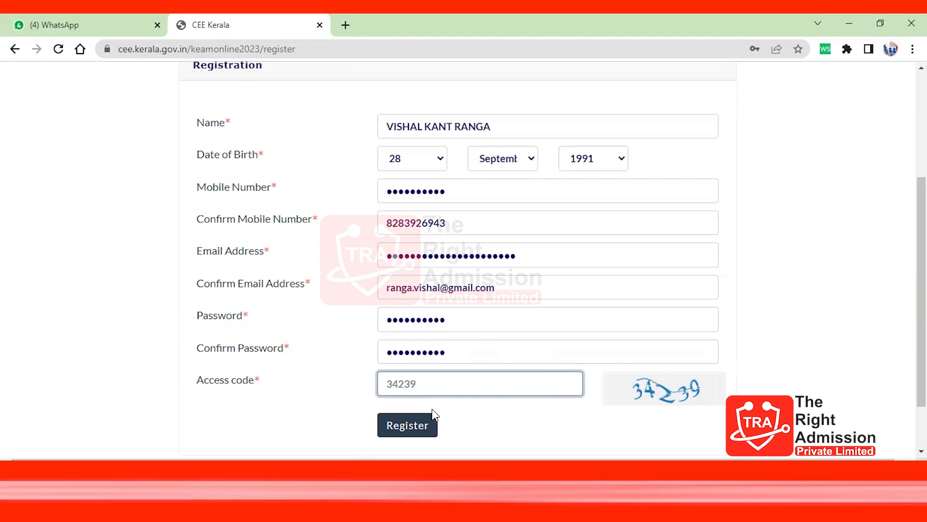
{"action": "left_click", "coordinate": [429, 423]}
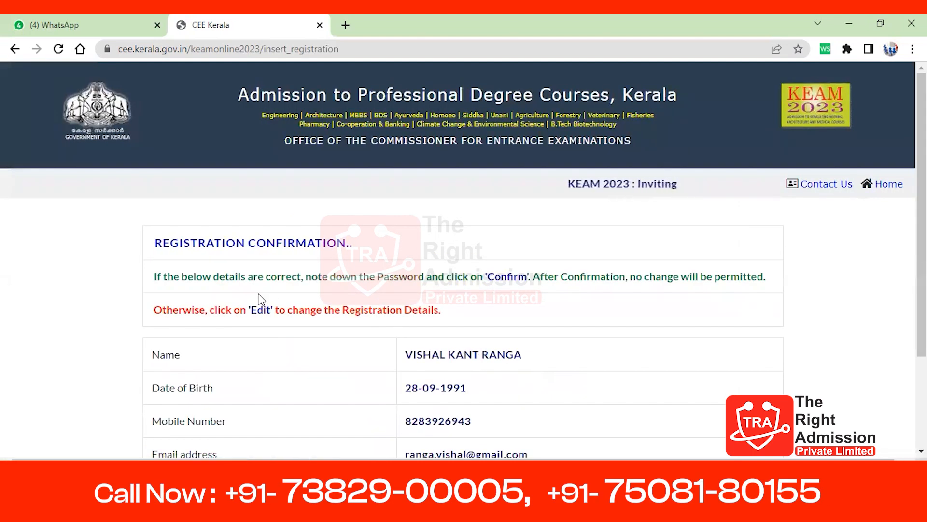
Confirm the registration details, accept that no further changes are permitted, and proceed to the One Time Password form
{"action": "scroll", "coordinate": [260, 299], "scroll_direction": "down", "scroll_amount": 3}
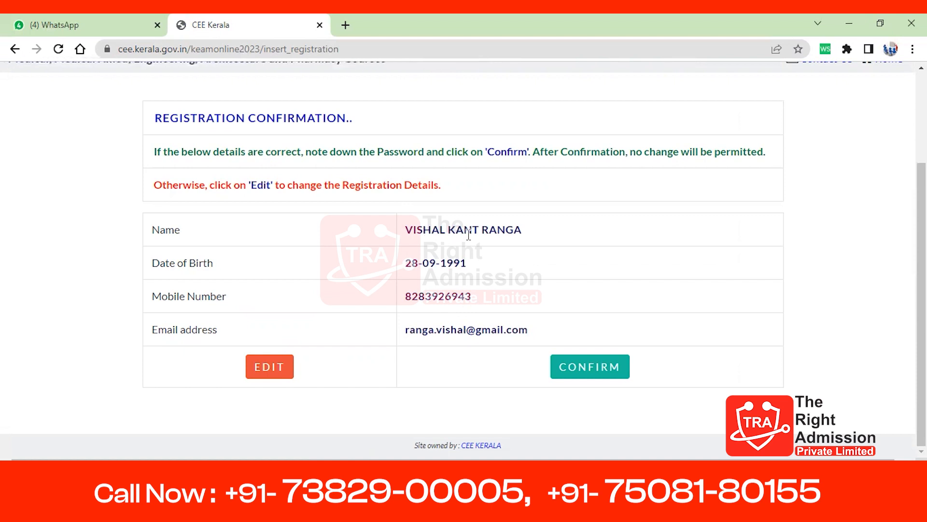
{"action": "left_click", "coordinate": [594, 370]}
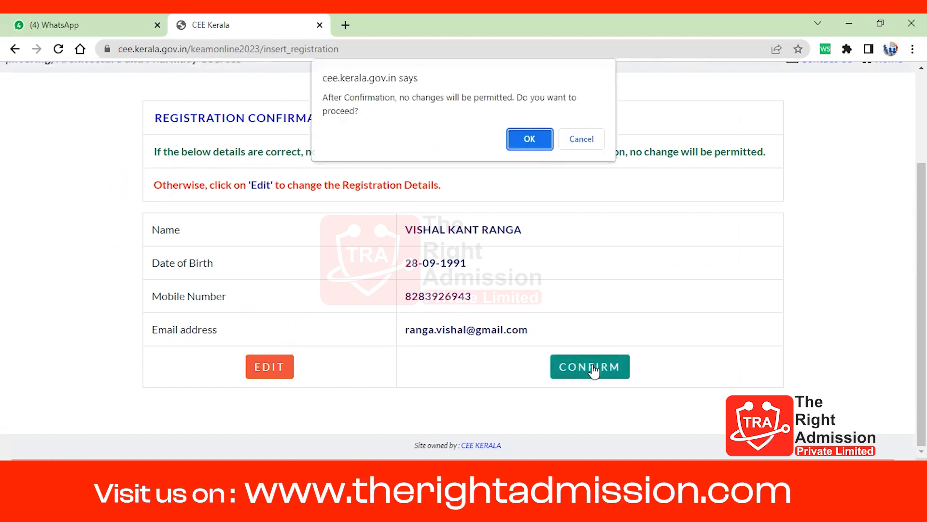
{"action": "left_click", "coordinate": [528, 140]}
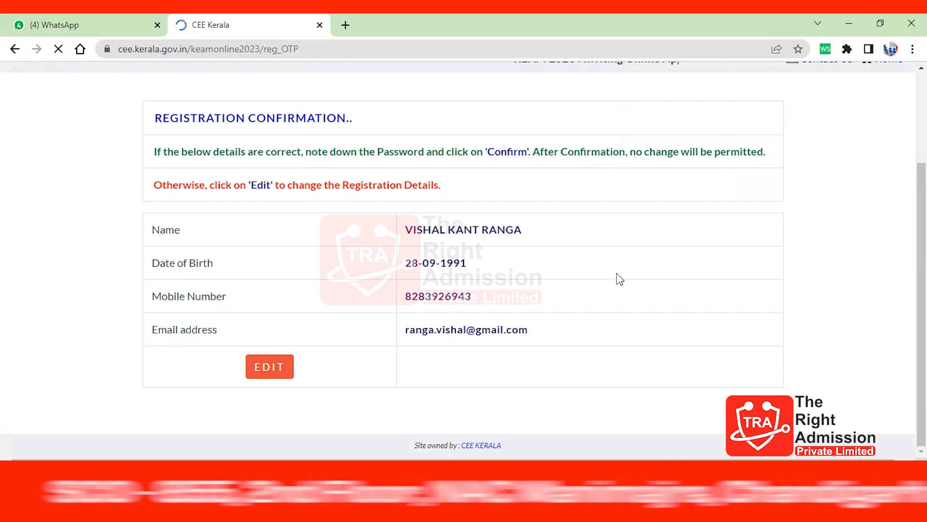
{"action": "scroll", "coordinate": [613, 283], "scroll_direction": "down", "scroll_amount": 1}
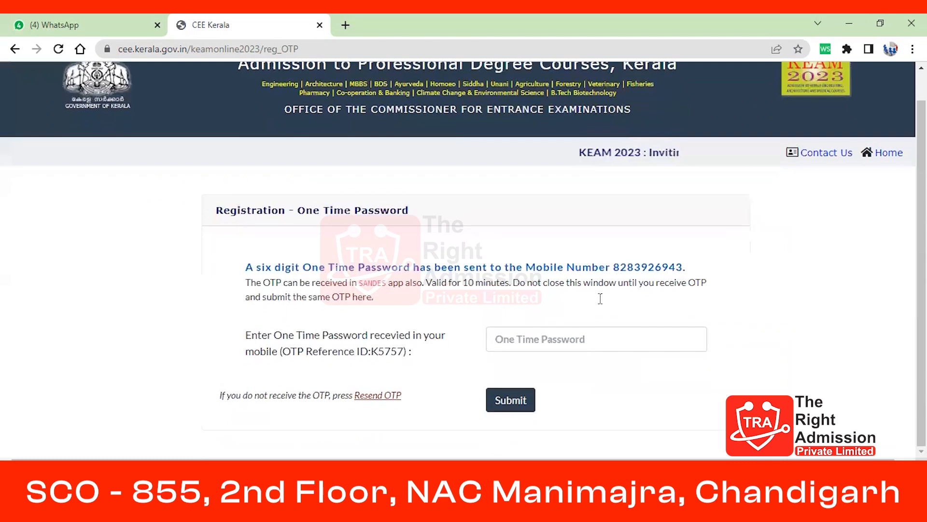
Enter the one-time password received on the candidate's mobile and submit it
{"action": "left_click", "coordinate": [611, 341]}
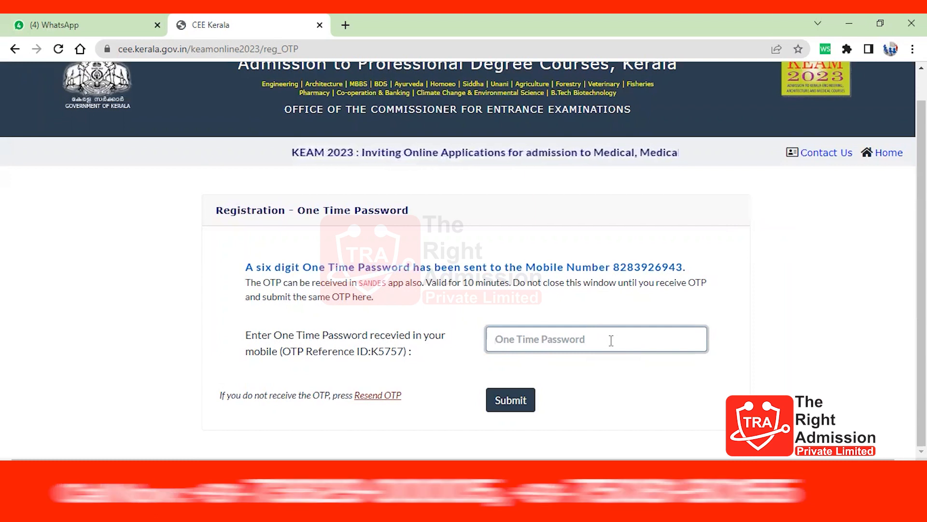
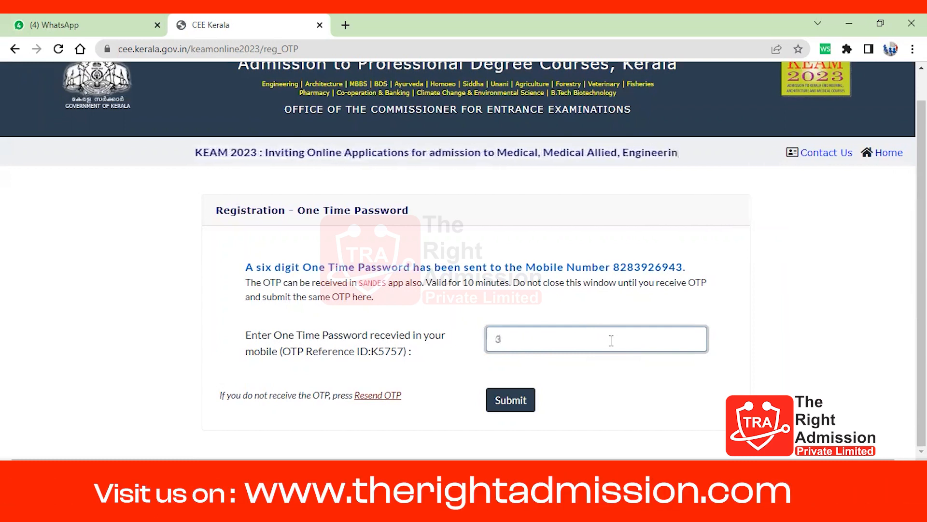
{"action": "left_click", "coordinate": [496, 408]}
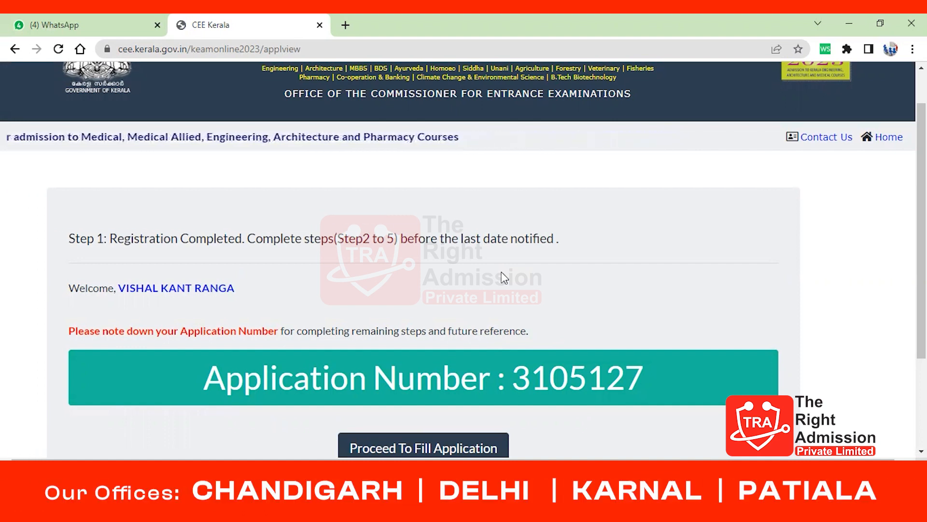
Proceed from the registration confirmation to filling in the application and open Step 2: Fill Application
{"action": "scroll", "coordinate": [504, 278], "scroll_direction": "down", "scroll_amount": 1}
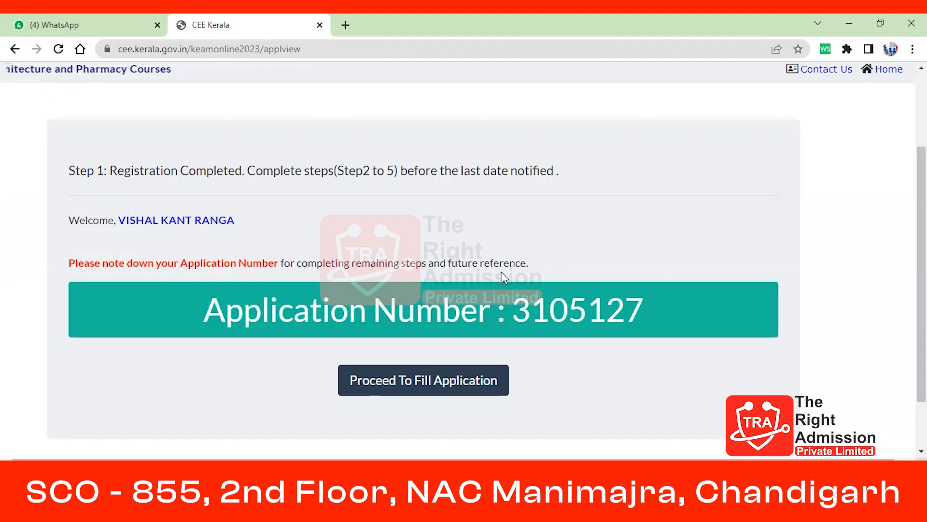
{"action": "scroll", "coordinate": [501, 271], "scroll_direction": "down", "scroll_amount": 2}
{"action": "left_click", "coordinate": [435, 313]}
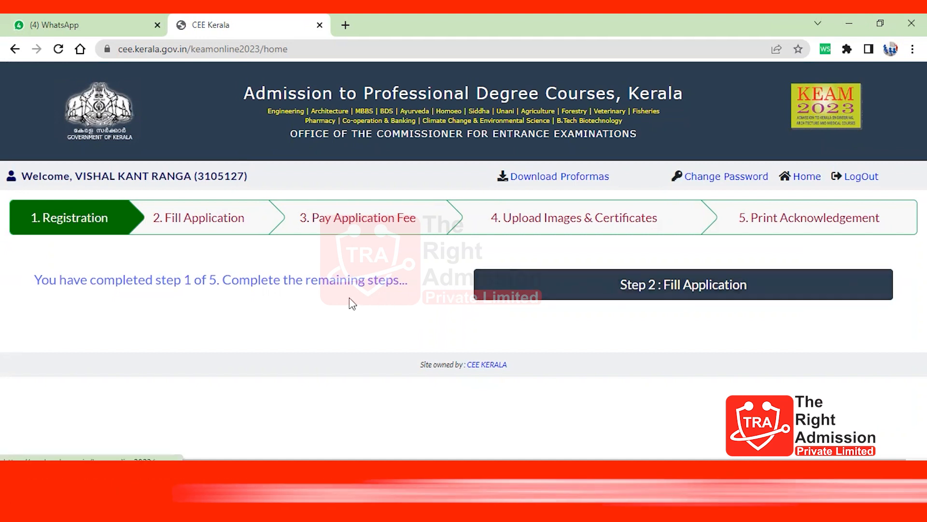
{"action": "left_click", "coordinate": [612, 296]}
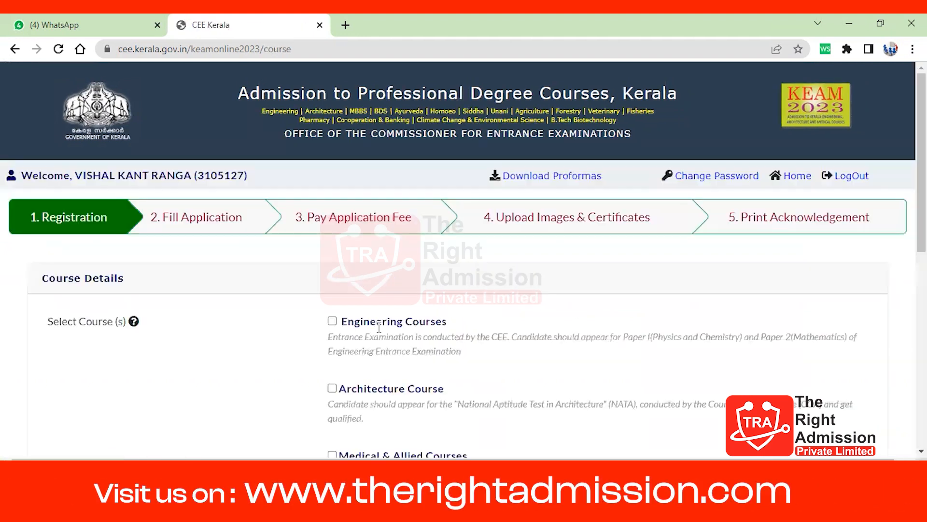
Choose only Medical & Allied Courses, leave the exam centre unselected, and save the course details to proceed
{"action": "scroll", "coordinate": [379, 328], "scroll_direction": "down", "scroll_amount": 1}
{"action": "scroll", "coordinate": [379, 329], "scroll_direction": "down", "scroll_amount": 2}
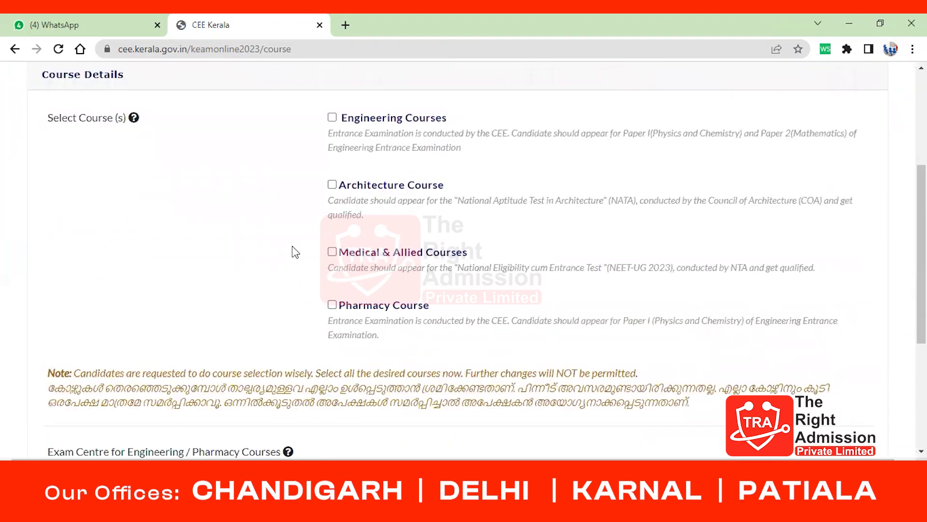
{"action": "left_click", "coordinate": [333, 251]}
{"action": "scroll", "coordinate": [312, 283], "scroll_direction": "down", "scroll_amount": 3}
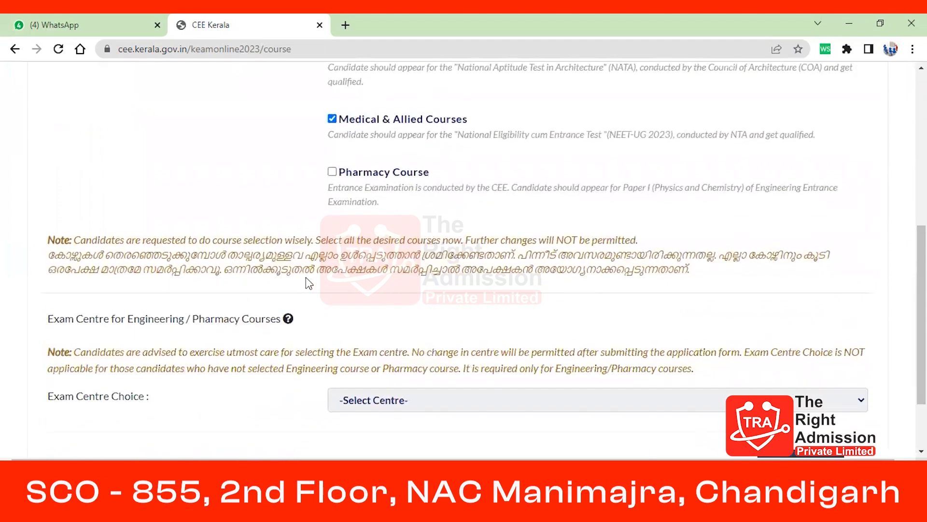
{"action": "scroll", "coordinate": [309, 283], "scroll_direction": "down", "scroll_amount": 2}
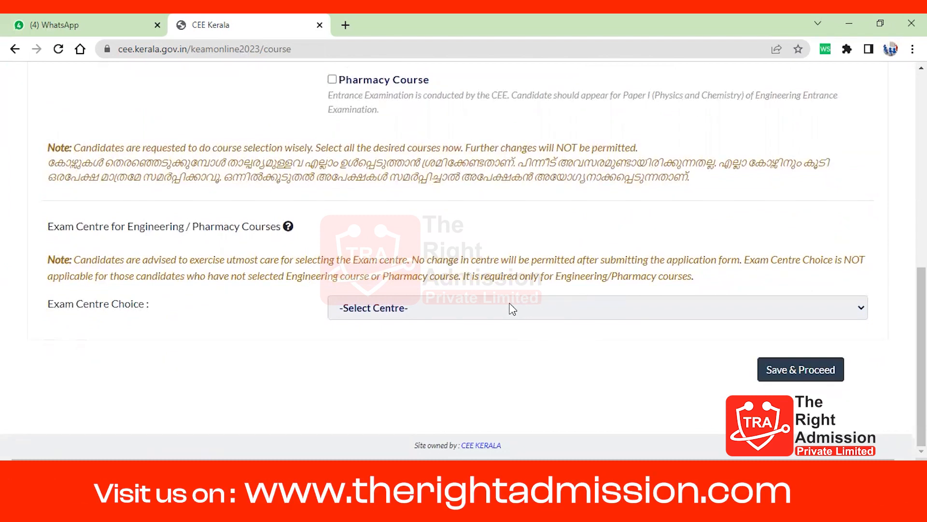
{"action": "scroll", "coordinate": [513, 309], "scroll_direction": "up", "scroll_amount": 4}
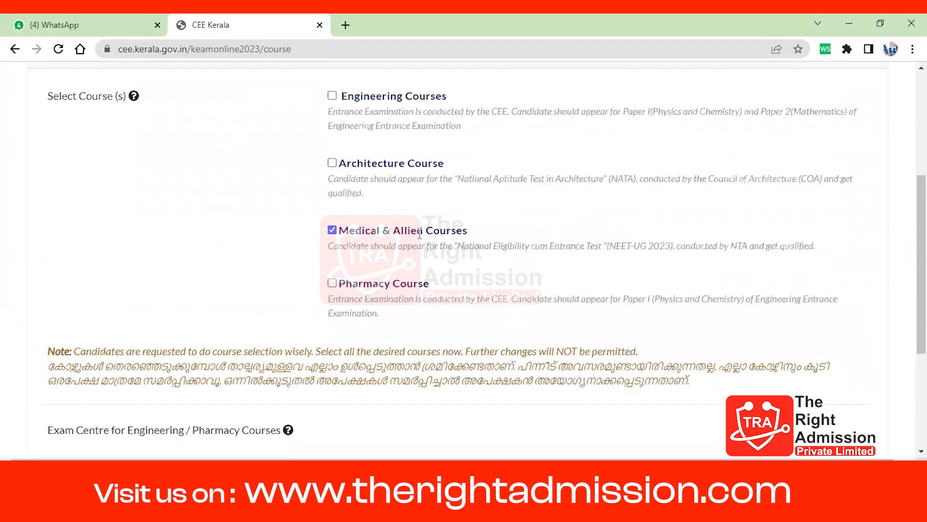
{"action": "scroll", "coordinate": [417, 241], "scroll_direction": "down", "scroll_amount": 4}
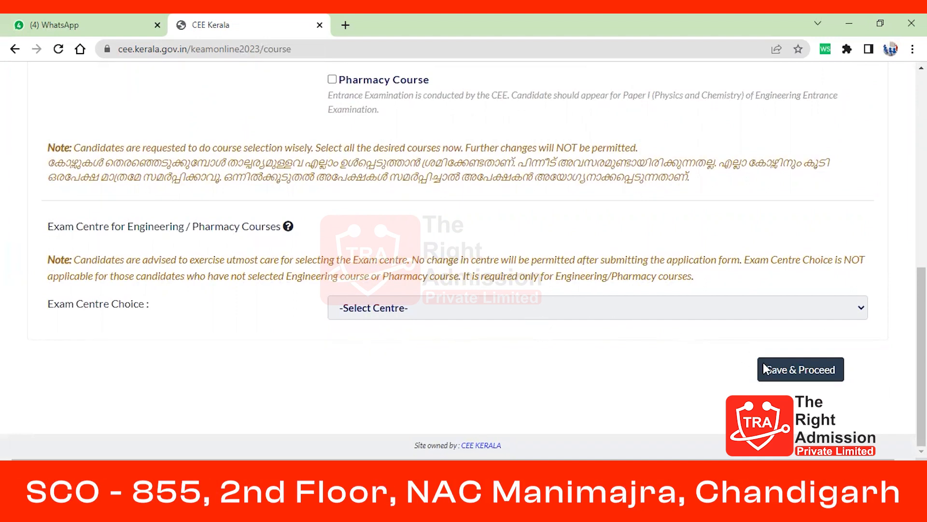
{"action": "left_click", "coordinate": [828, 378]}
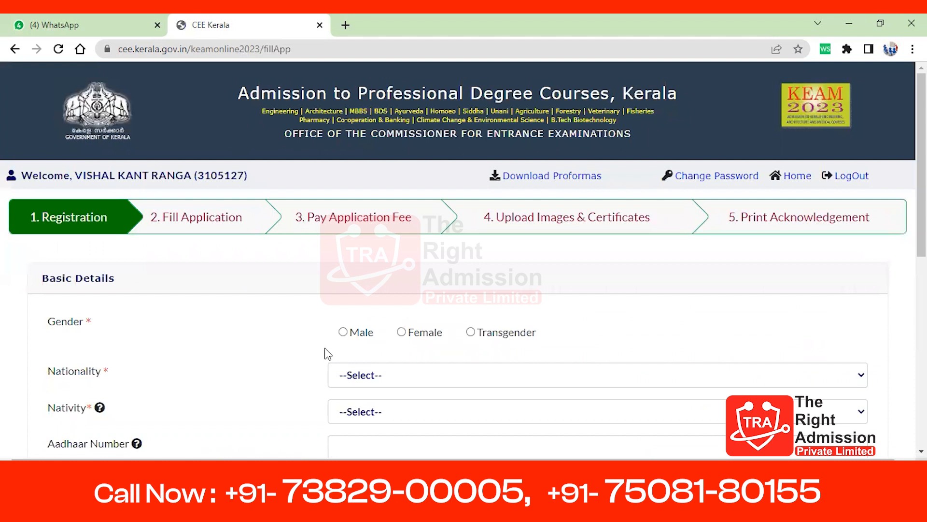
Set the candidate's gender to Male and nationality to Indian in the Basic Details
{"action": "left_click", "coordinate": [343, 332]}
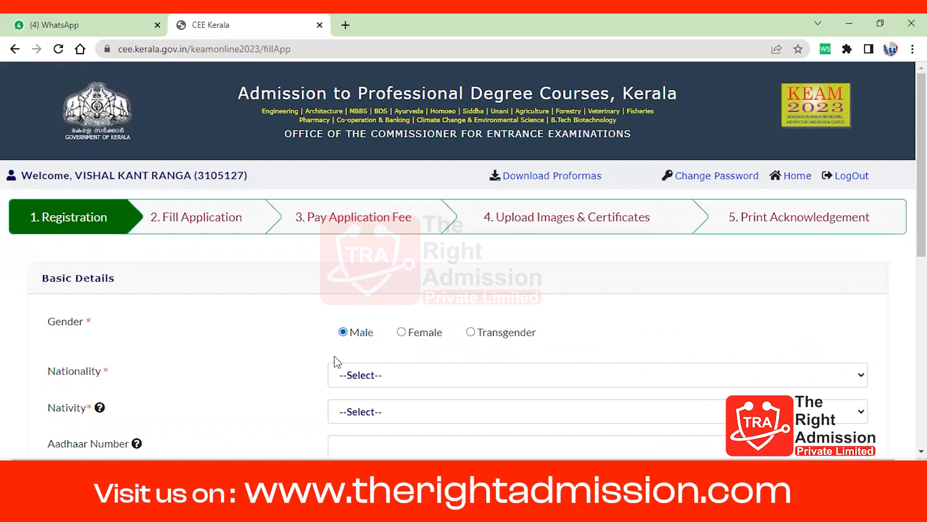
{"action": "scroll", "coordinate": [332, 359], "scroll_direction": "down", "scroll_amount": 3}
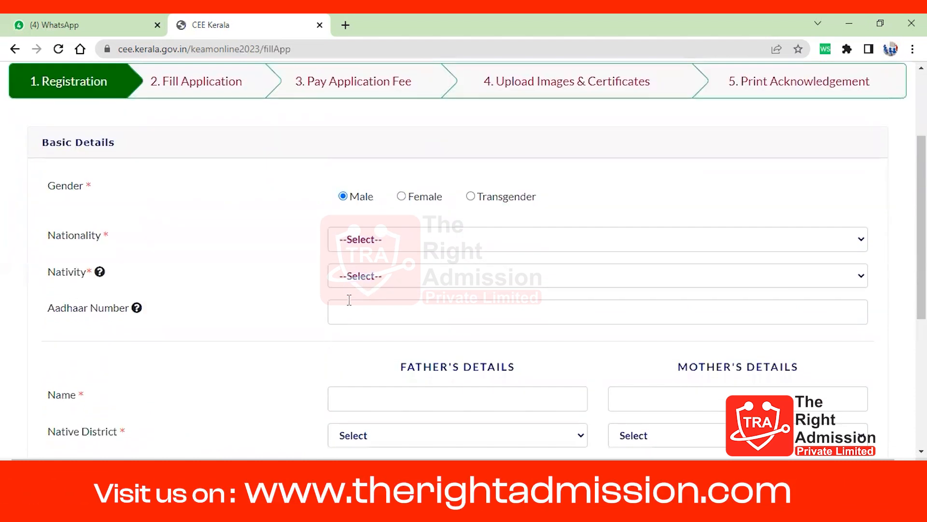
{"action": "left_click", "coordinate": [425, 239]}
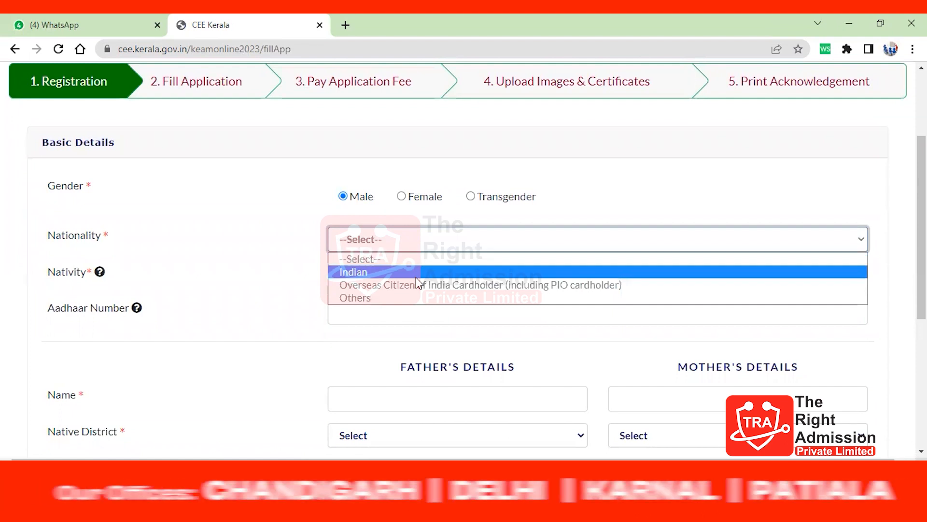
{"action": "left_click", "coordinate": [424, 271]}
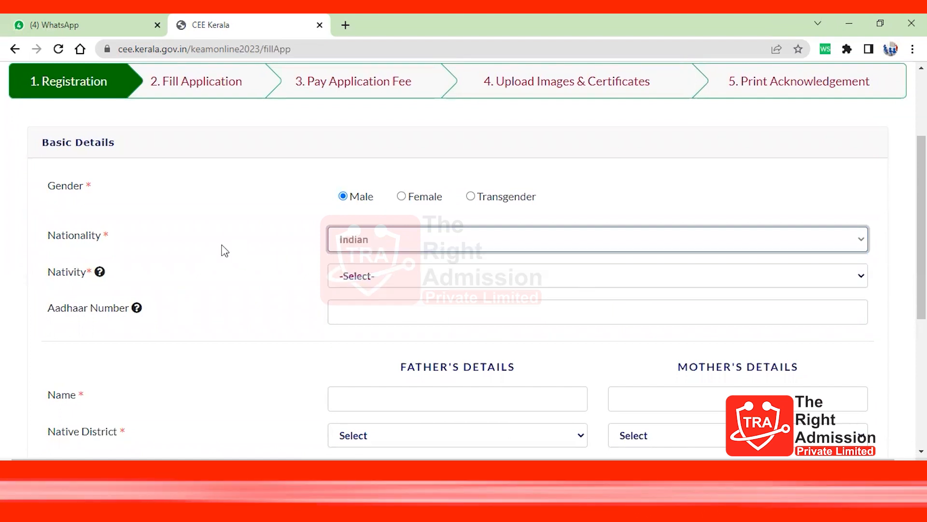
{"action": "left_click", "coordinate": [225, 250]}
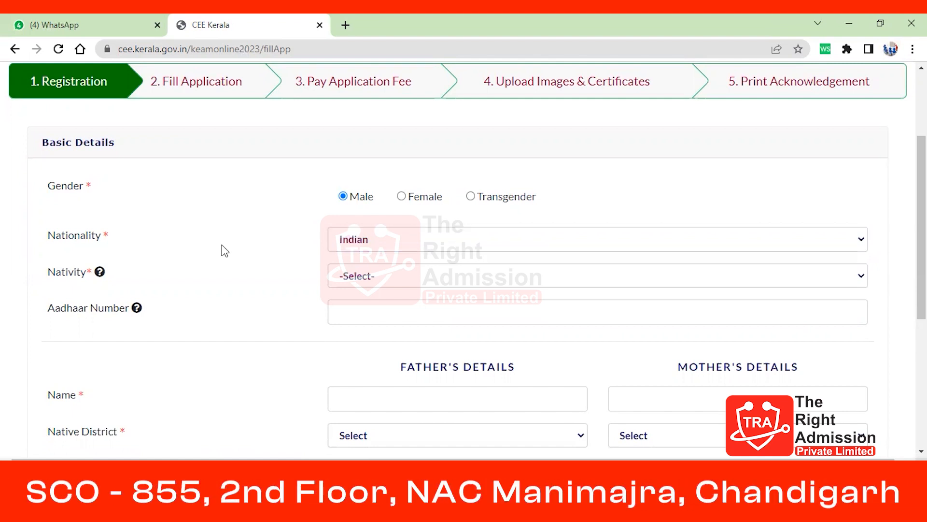
Set the nativity to Non-Keralite II (NK-II) and fill in the candidate's Aadhaar number
{"action": "left_click", "coordinate": [381, 283]}
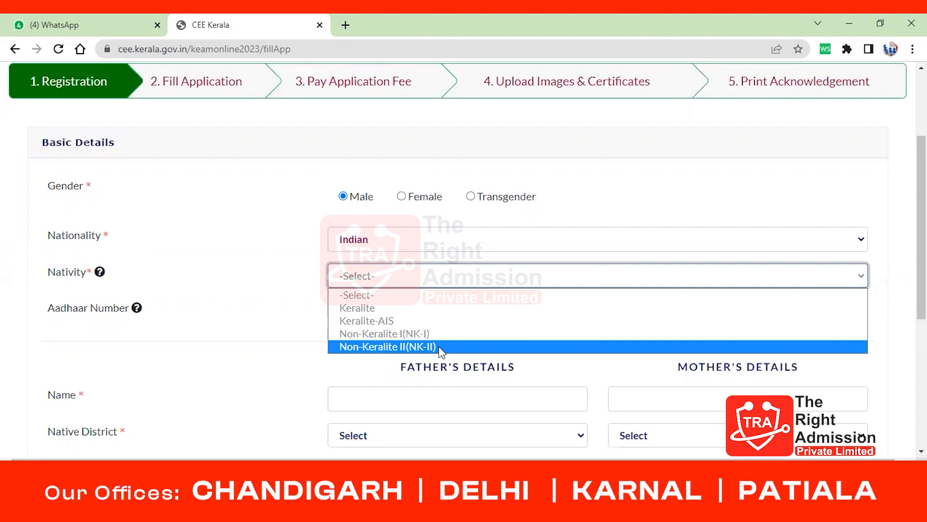
{"action": "left_click", "coordinate": [439, 347]}
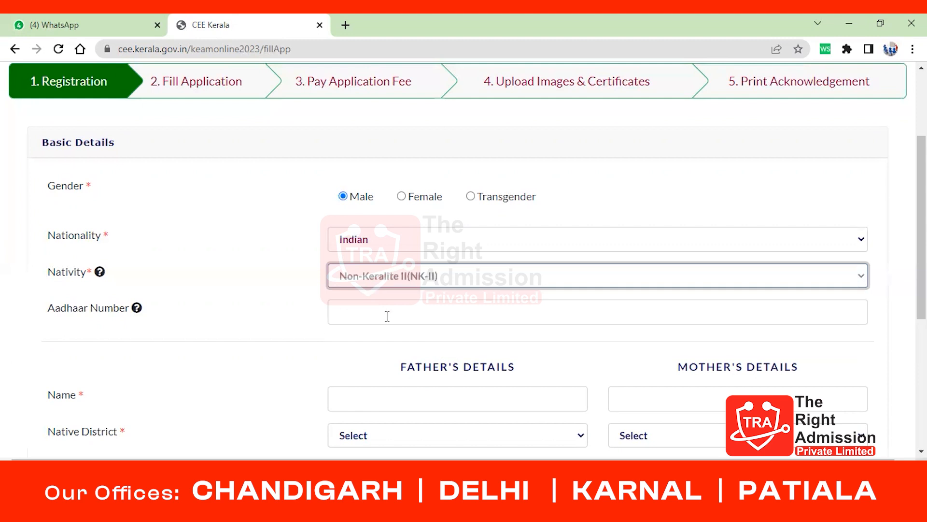
{"action": "left_click", "coordinate": [416, 317]}
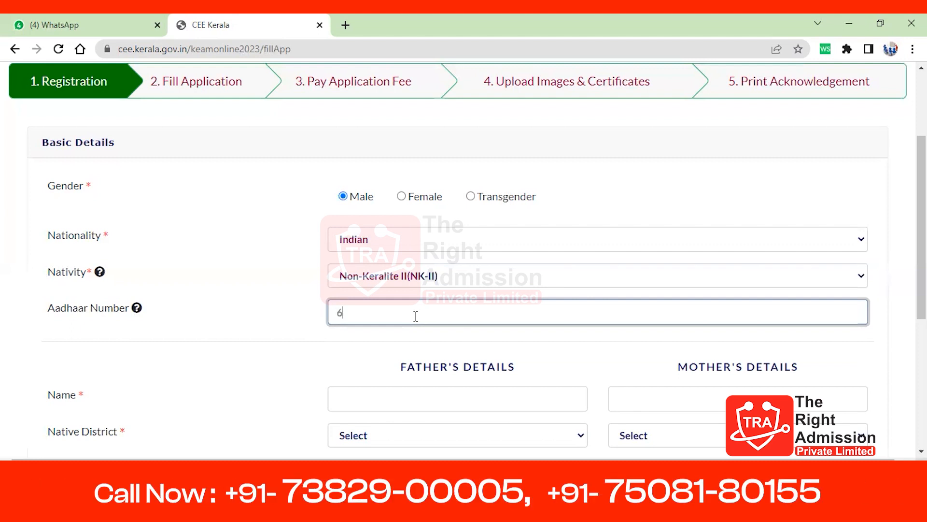
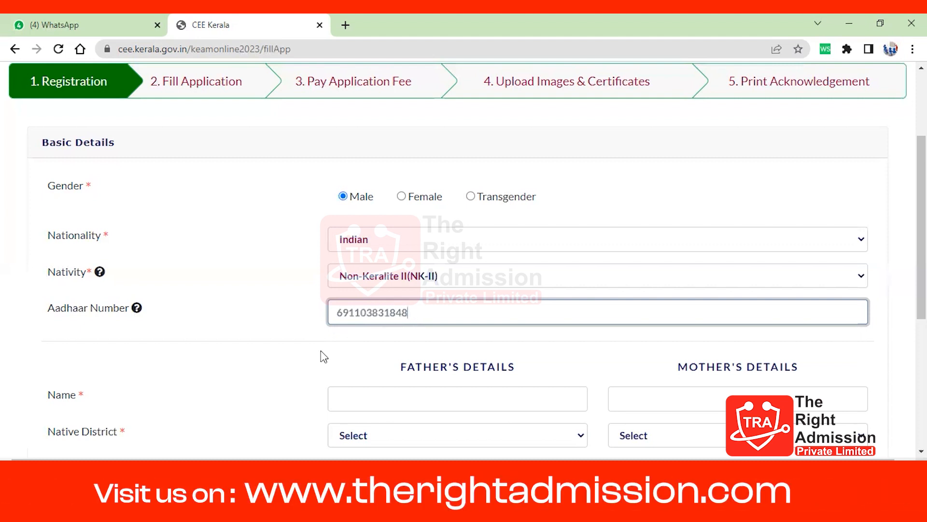
Fill in the full names of the candidate's father and mother
{"action": "scroll", "coordinate": [324, 356], "scroll_direction": "down", "scroll_amount": 4}
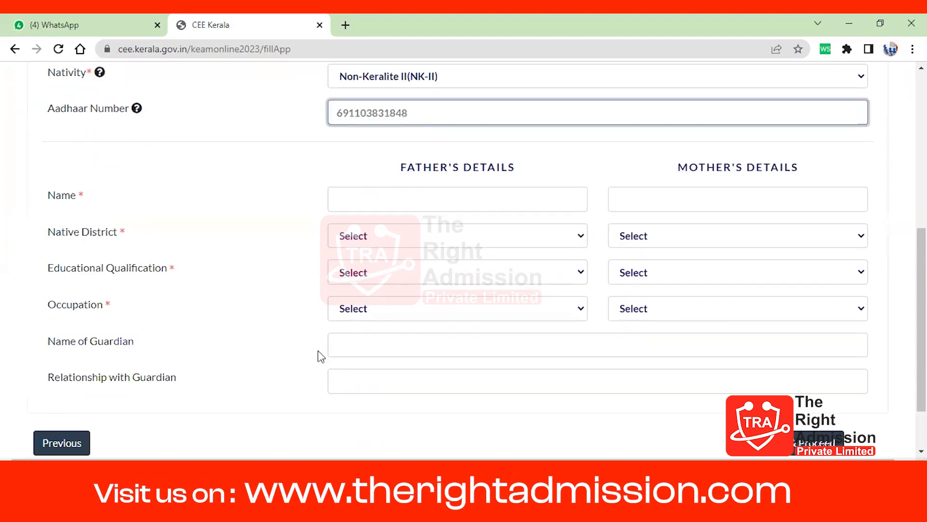
{"action": "left_click", "coordinate": [397, 194]}
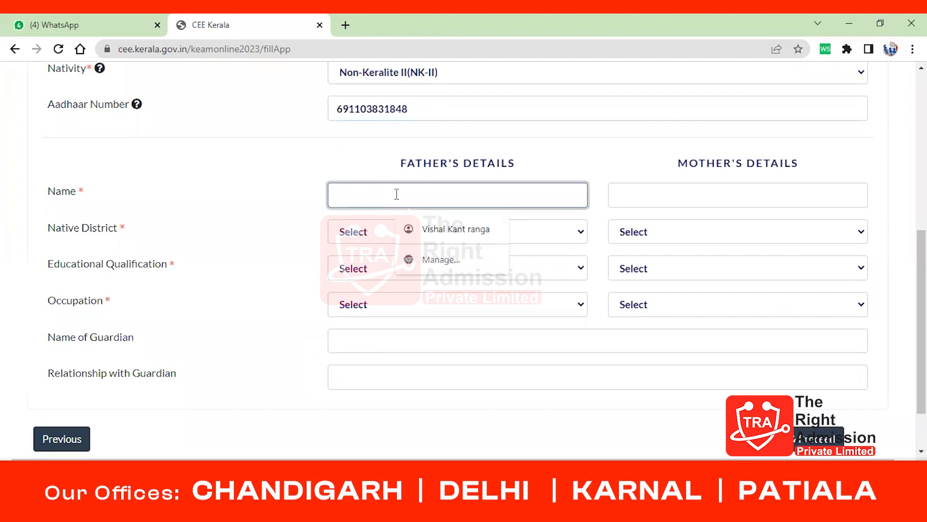
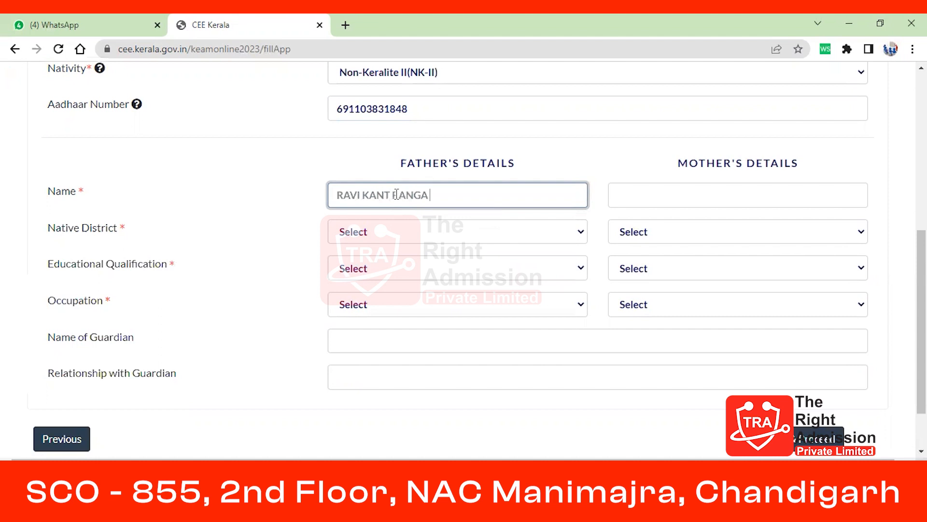
{"action": "key", "text": "Tab"}
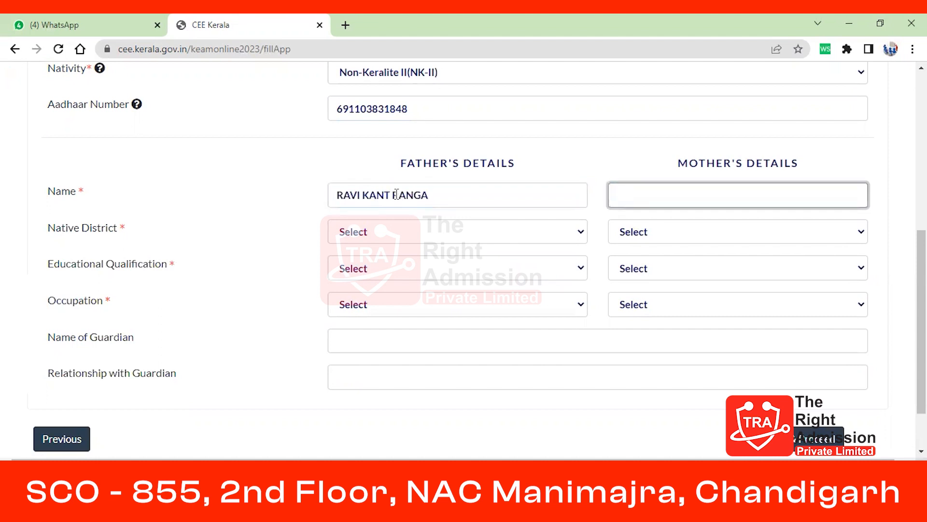
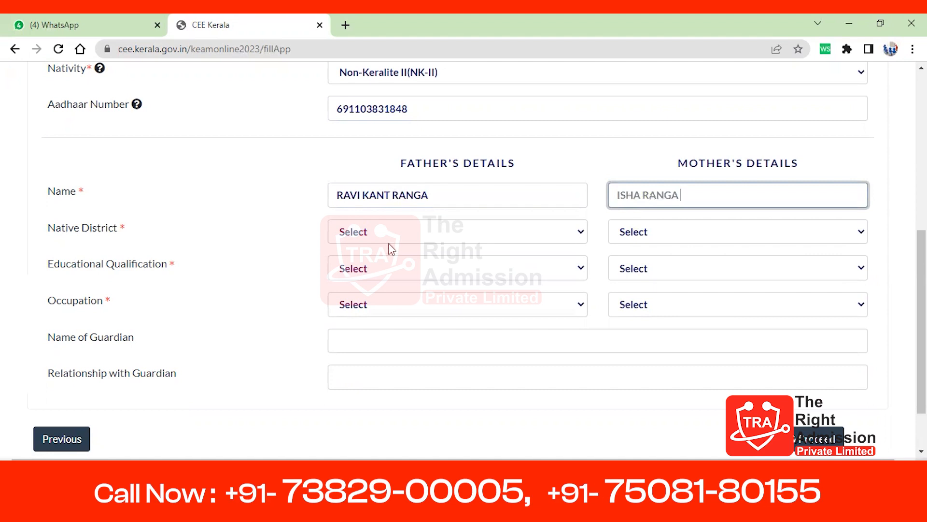
Set the native district to Outside Kerala for both the father and the mother
{"action": "left_click", "coordinate": [398, 232]}
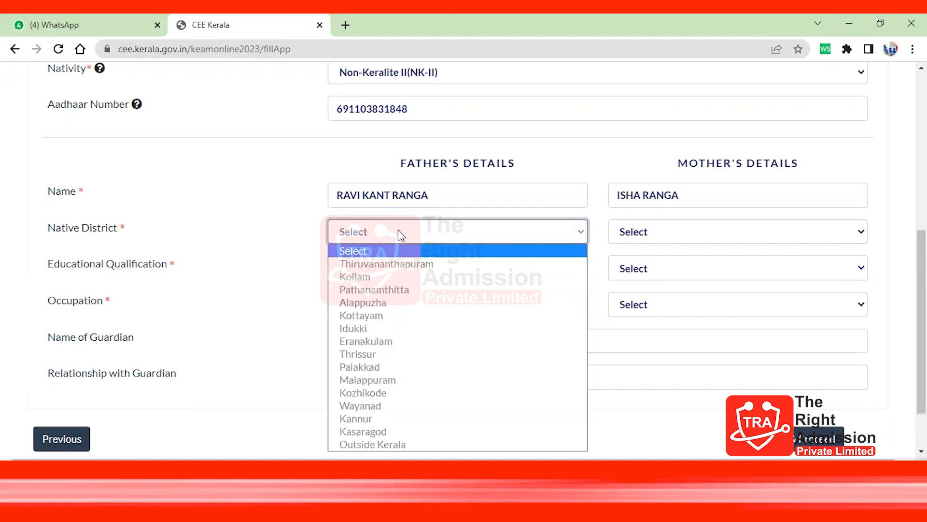
{"action": "left_click", "coordinate": [411, 446]}
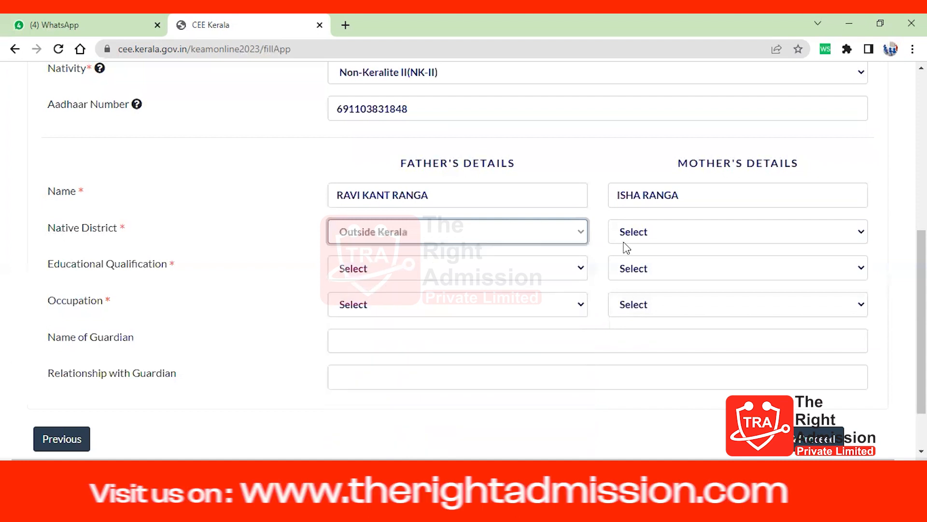
{"action": "left_click", "coordinate": [625, 240]}
{"action": "left_click", "coordinate": [664, 444]}
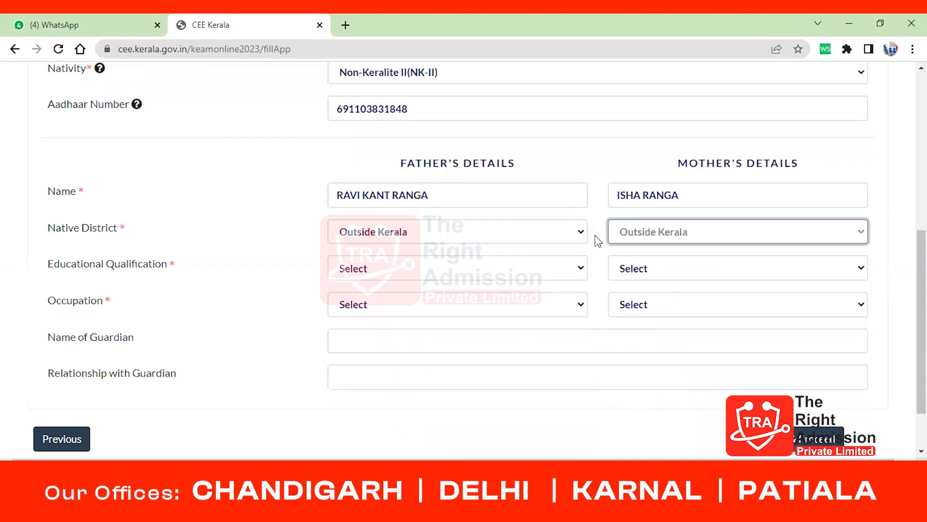
{"action": "left_click", "coordinate": [592, 235]}
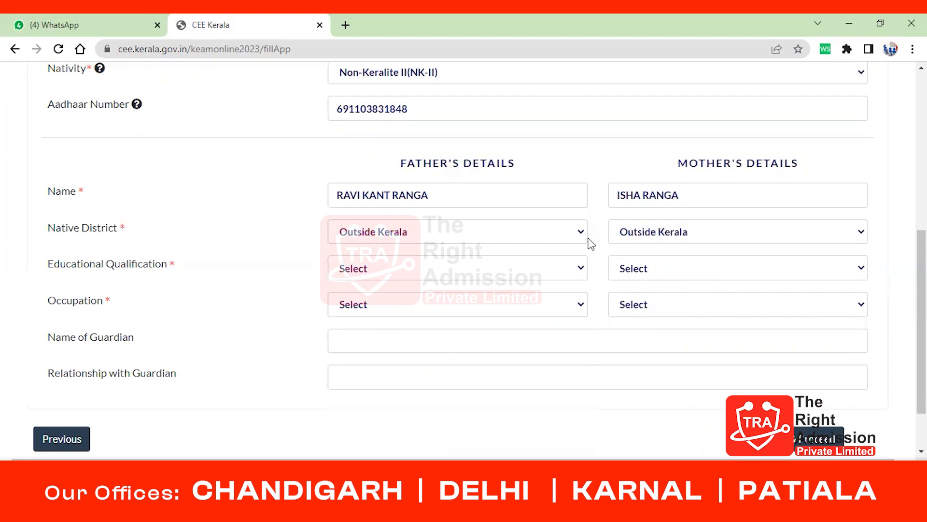
Set the educational qualification to Under Graduation / Degree for the father and Post Graduation for the mother
{"action": "left_click", "coordinate": [550, 267]}
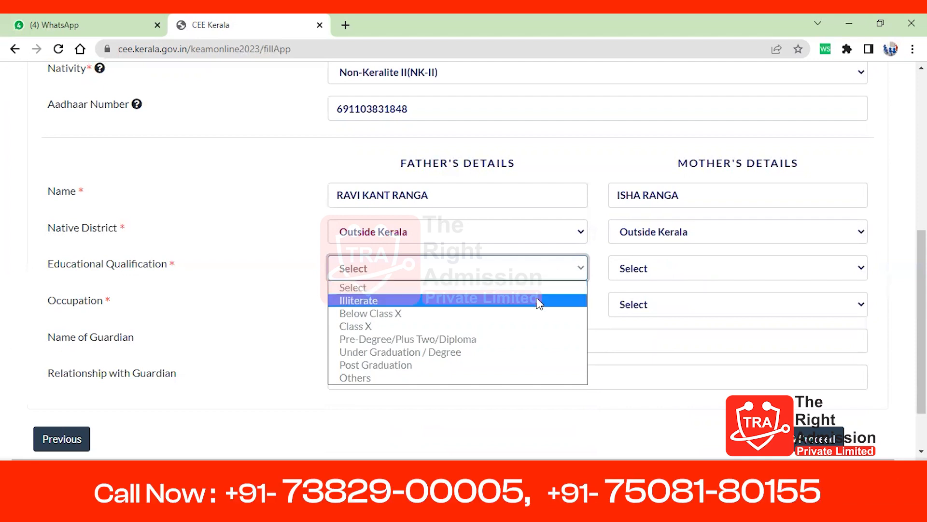
{"action": "left_click", "coordinate": [534, 352]}
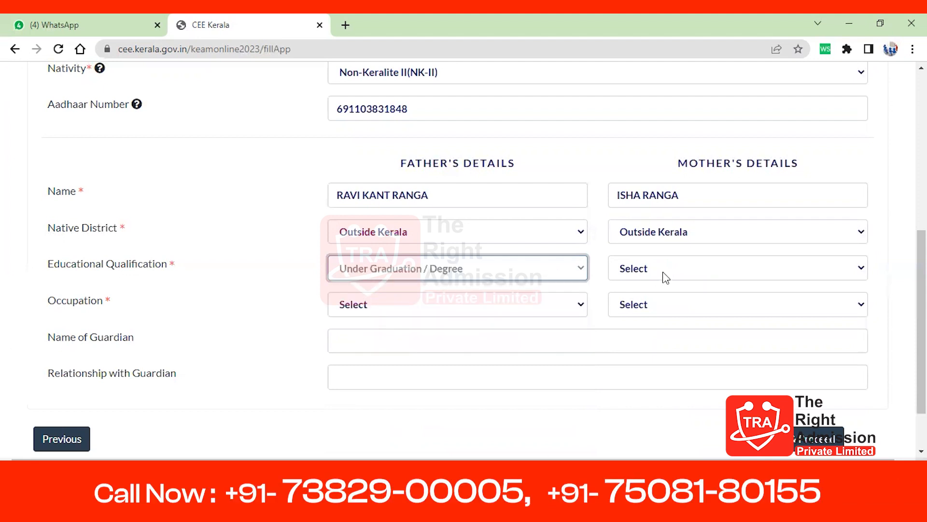
{"action": "left_click", "coordinate": [662, 271]}
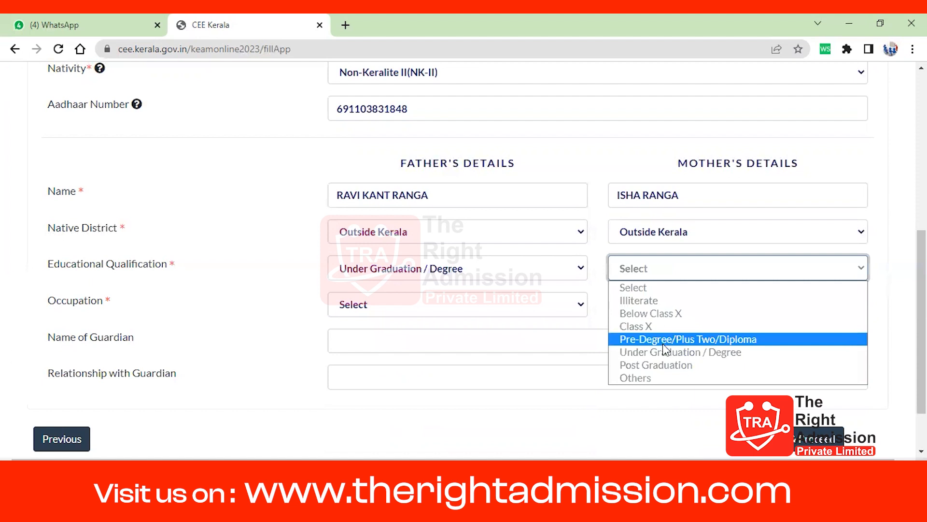
{"action": "left_click", "coordinate": [666, 366]}
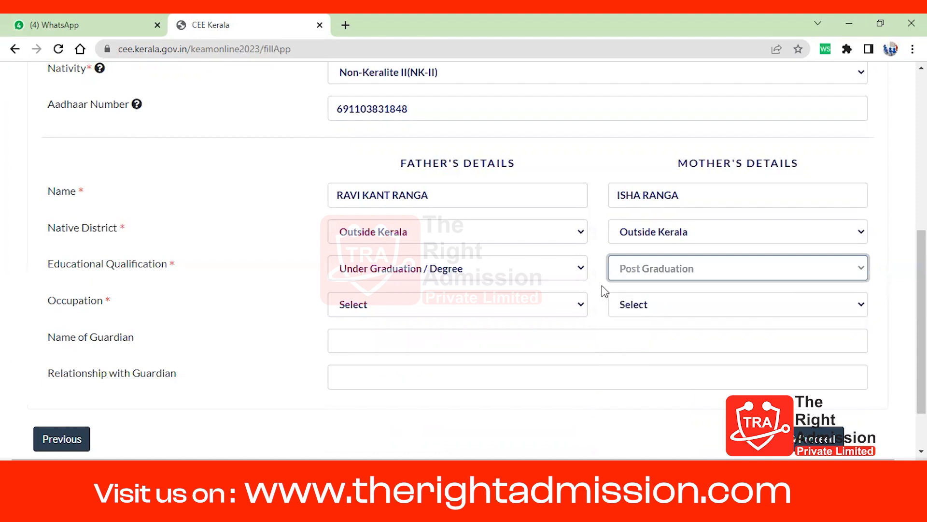
Set the occupation to Business for the father and Others for the mother
{"action": "left_click", "coordinate": [554, 311]}
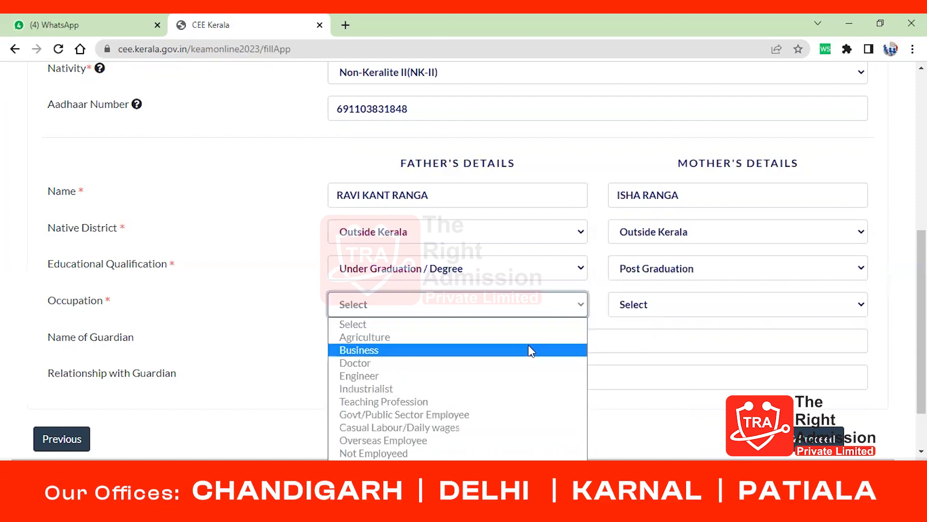
{"action": "left_click", "coordinate": [528, 346]}
{"action": "left_click", "coordinate": [637, 317]}
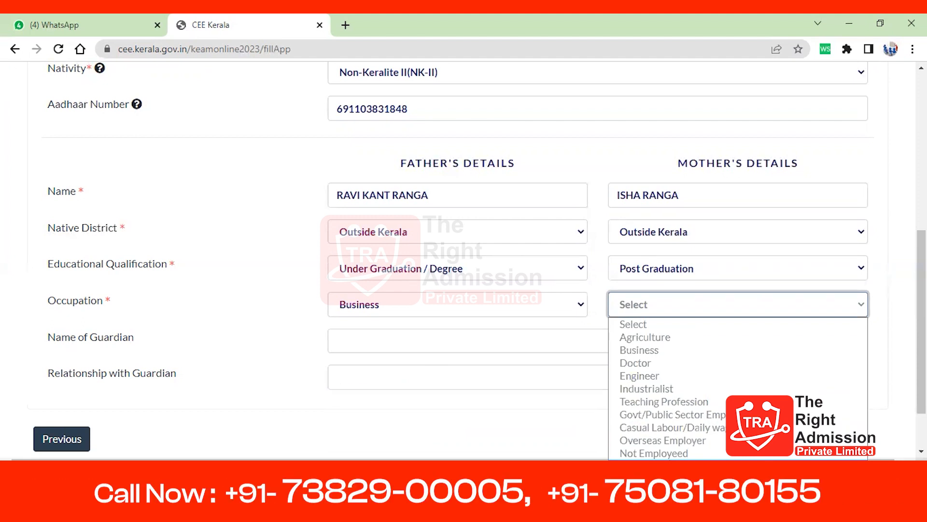
{"action": "left_click", "coordinate": [636, 466]}
{"action": "left_click", "coordinate": [276, 318]}
Leave the guardian's name and relationship blank, then save the basic details and proceed to the communication details
{"action": "left_click", "coordinate": [382, 343]}
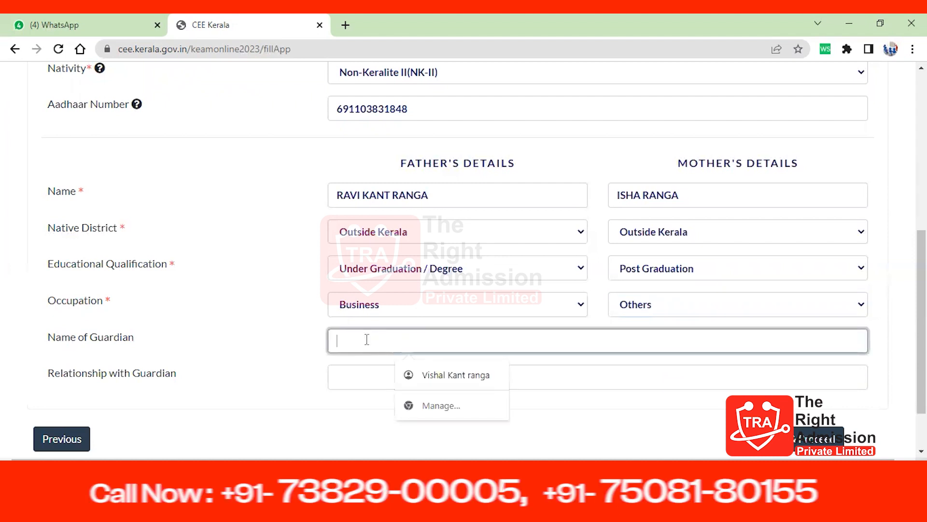
{"action": "scroll", "coordinate": [267, 317], "scroll_direction": "down", "scroll_amount": 2}
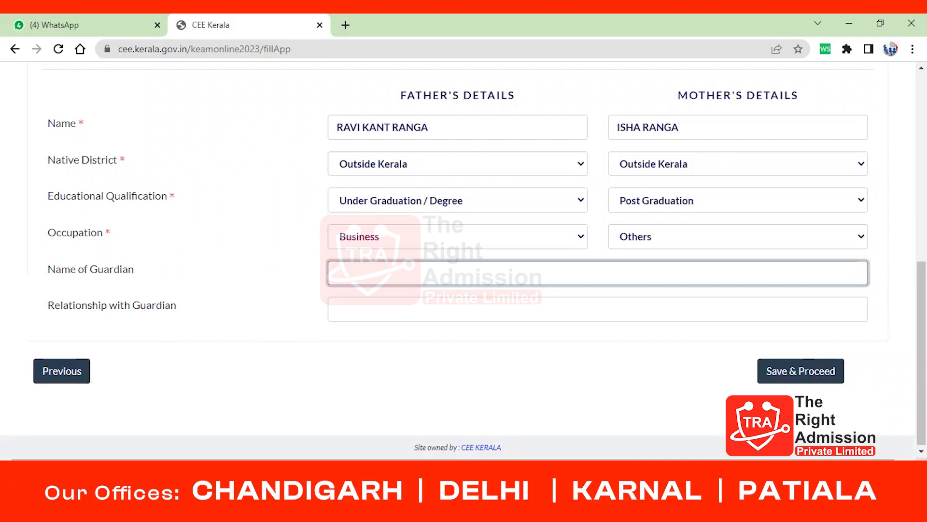
{"action": "left_click", "coordinate": [804, 377]}
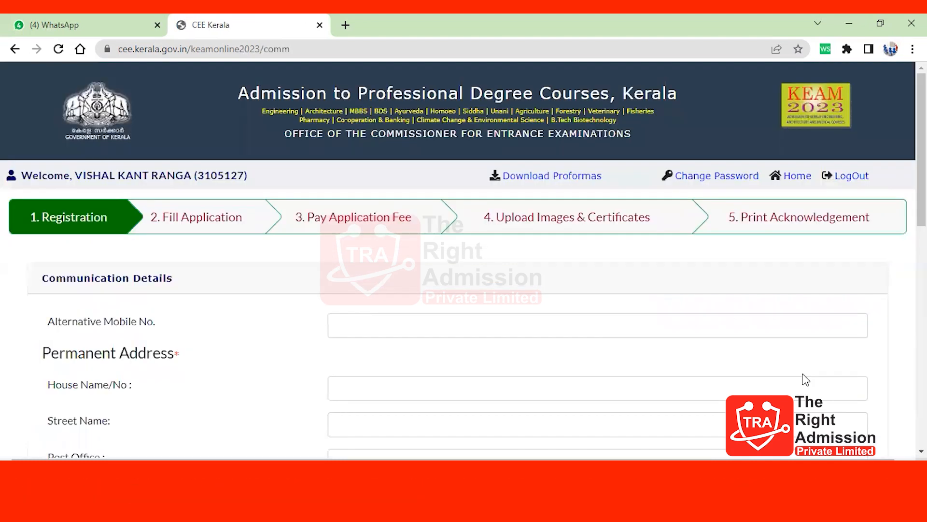
Fill in the candidate's alternative mobile number in the communication details
{"action": "scroll", "coordinate": [489, 351], "scroll_direction": "down", "scroll_amount": 1}
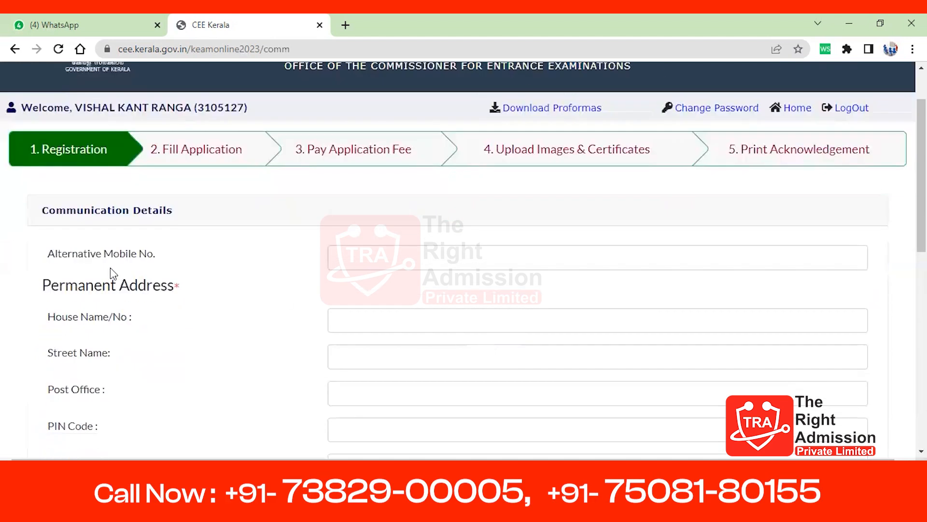
{"action": "left_click", "coordinate": [473, 255]}
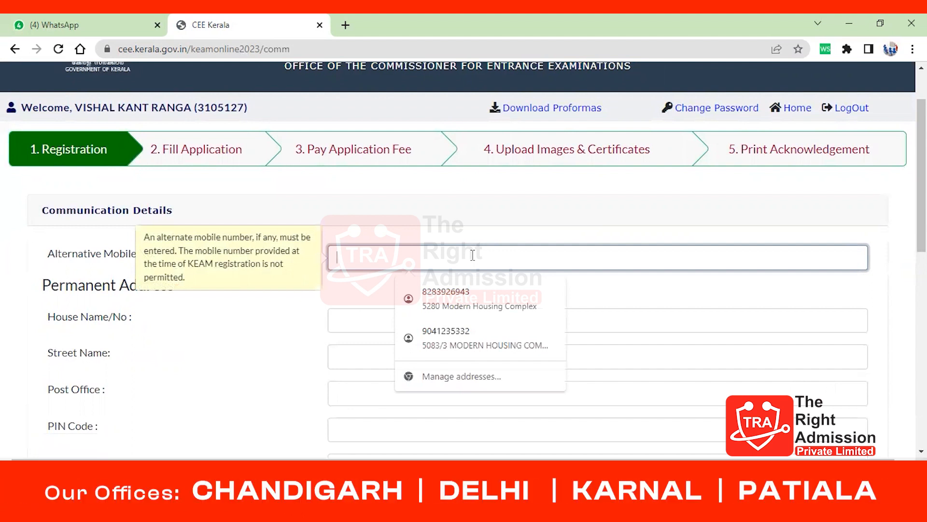
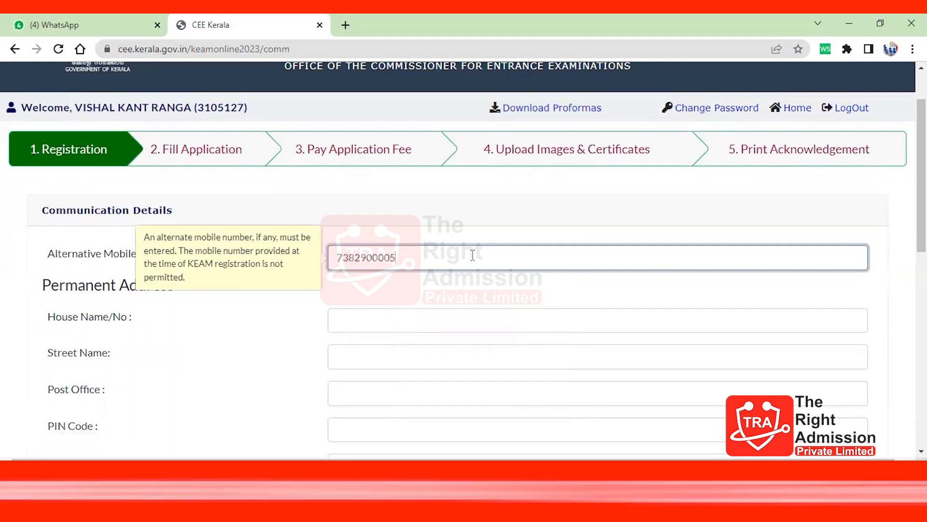
Fill in the house name and number of the candidate's permanent address
{"action": "left_click", "coordinate": [482, 320]}
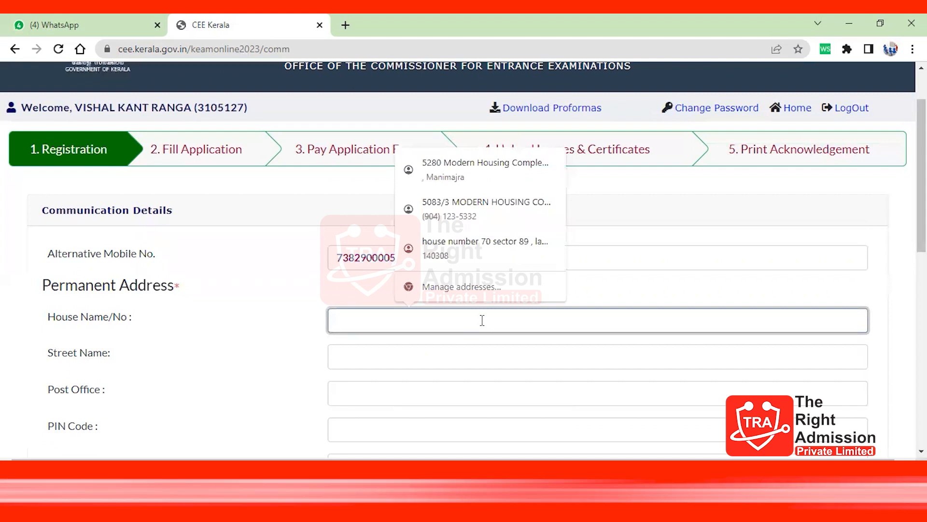
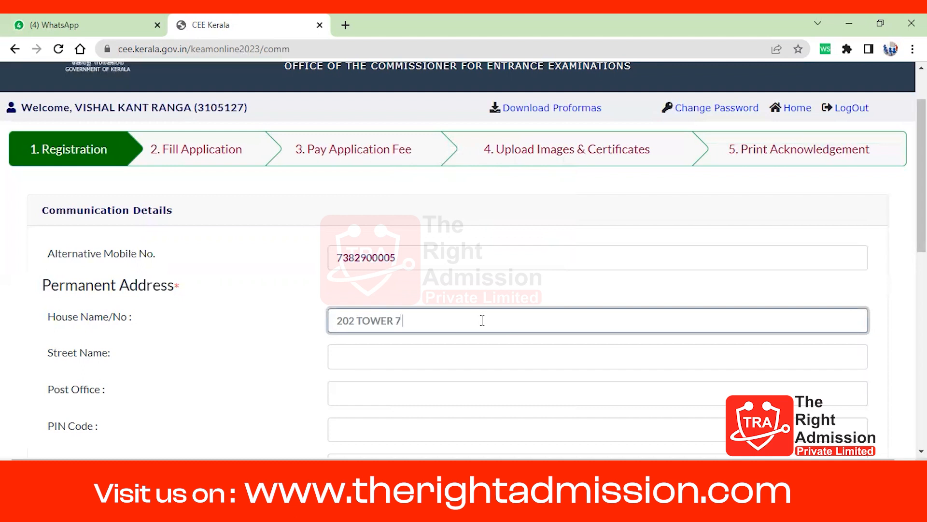
{"action": "key", "text": "Tab"}
{"action": "left_click", "coordinate": [482, 320]}
Fill in the street name and post office of the permanent address
{"action": "key", "text": "Tab"}
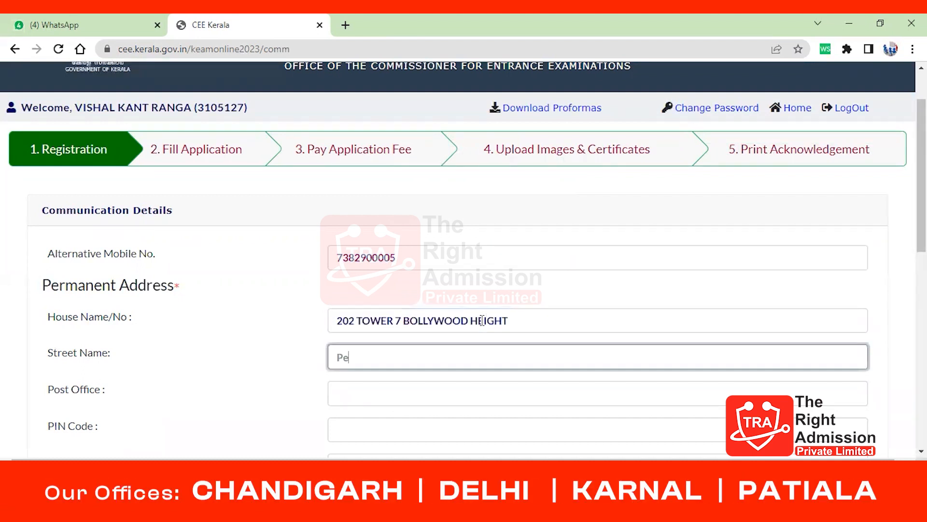
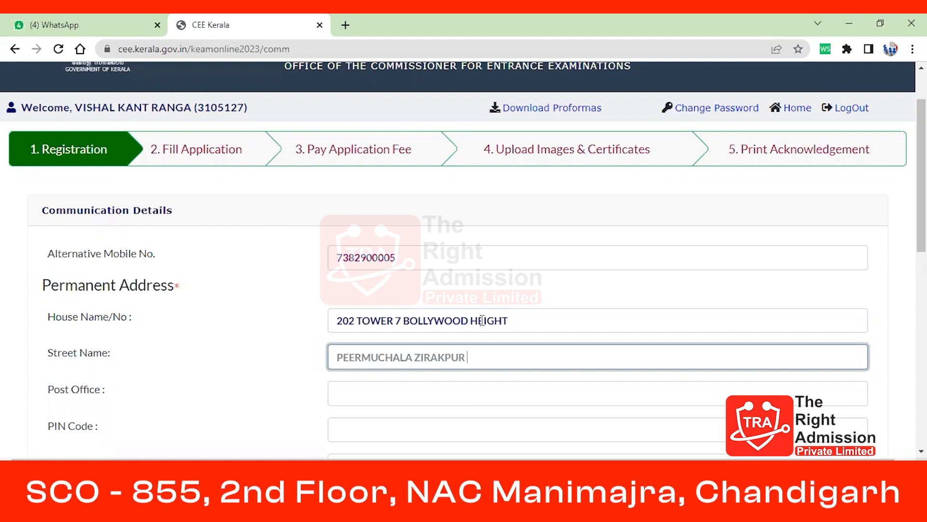
{"action": "left_click", "coordinate": [476, 396]}
{"action": "type", "text": "ZIRAKPUR"}
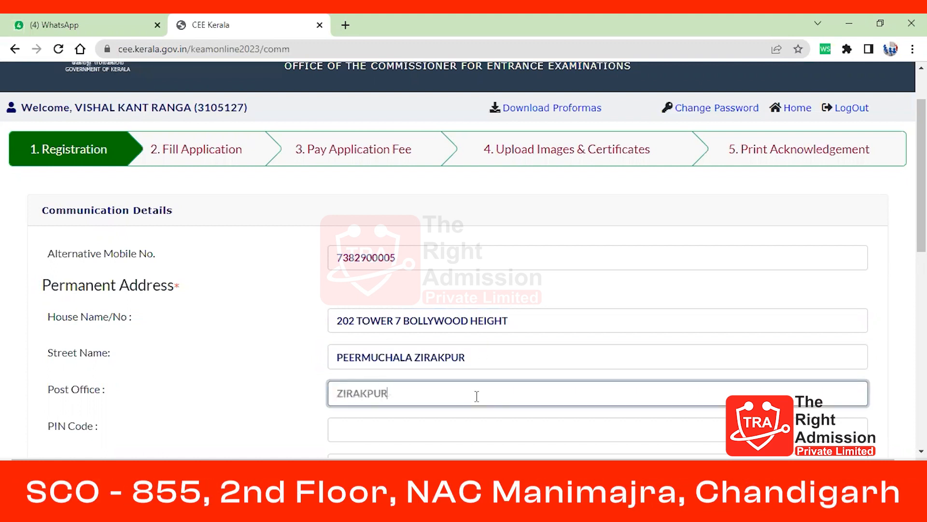
Fill in the postal PIN code of the permanent address
{"action": "scroll", "coordinate": [490, 353], "scroll_direction": "down", "scroll_amount": 1}
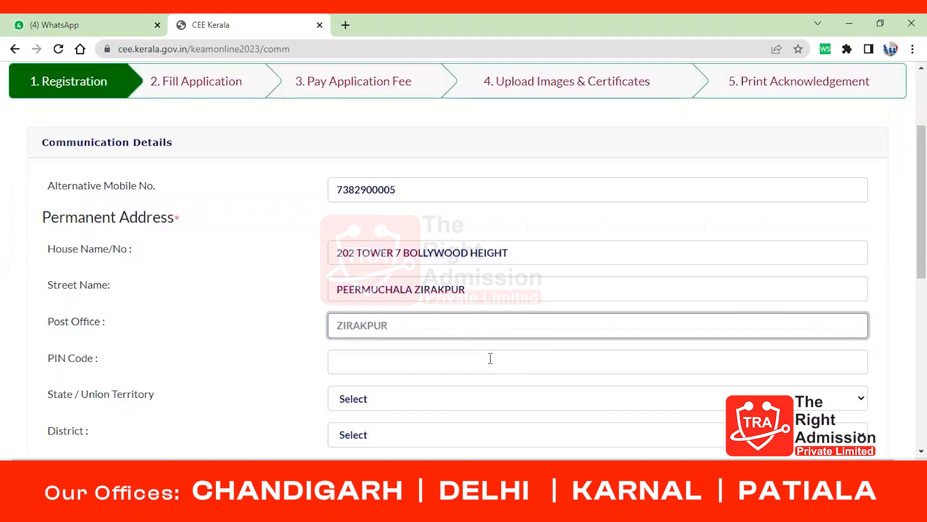
{"action": "left_click", "coordinate": [491, 360]}
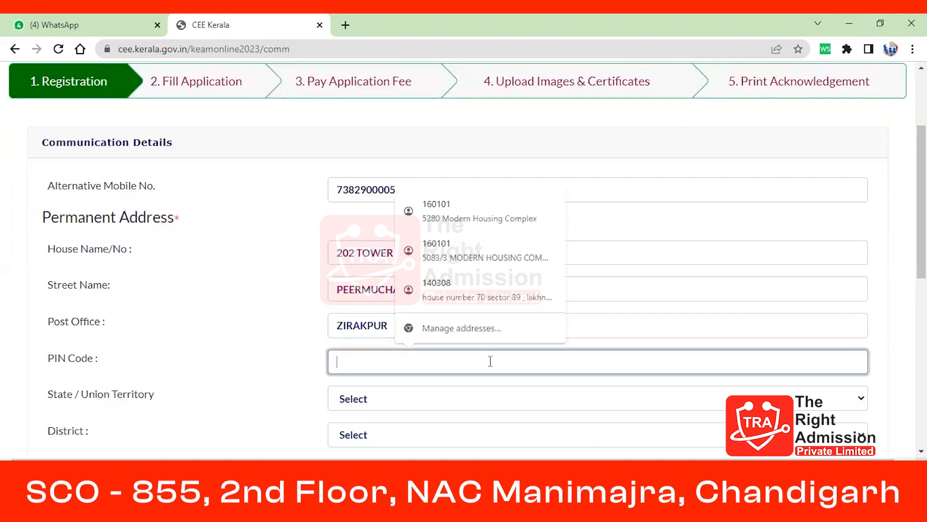
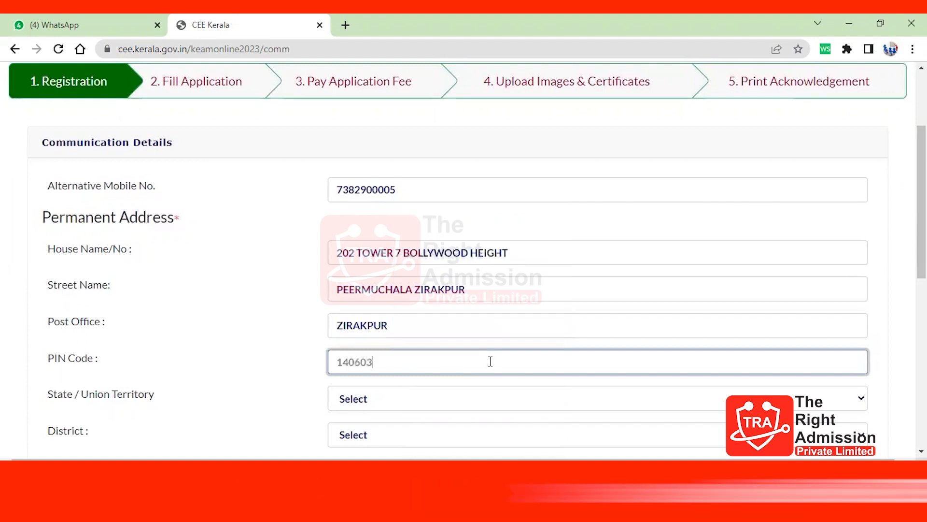
Set the permanent address's state to Punjab and its district to Sahibzada Ajit Singh Nagar
{"action": "left_click", "coordinate": [406, 401]}
{"action": "key", "text": "p"}
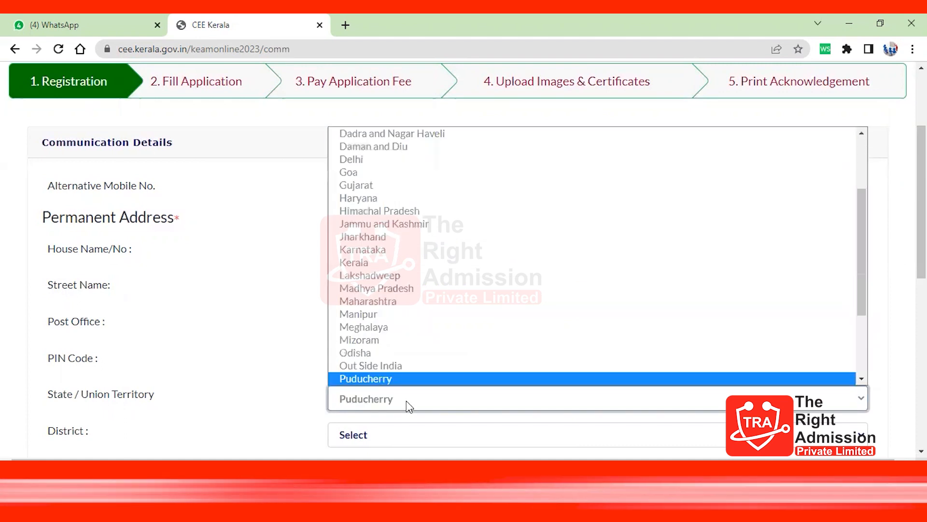
{"action": "key", "text": "p"}
{"action": "key", "text": "Return"}
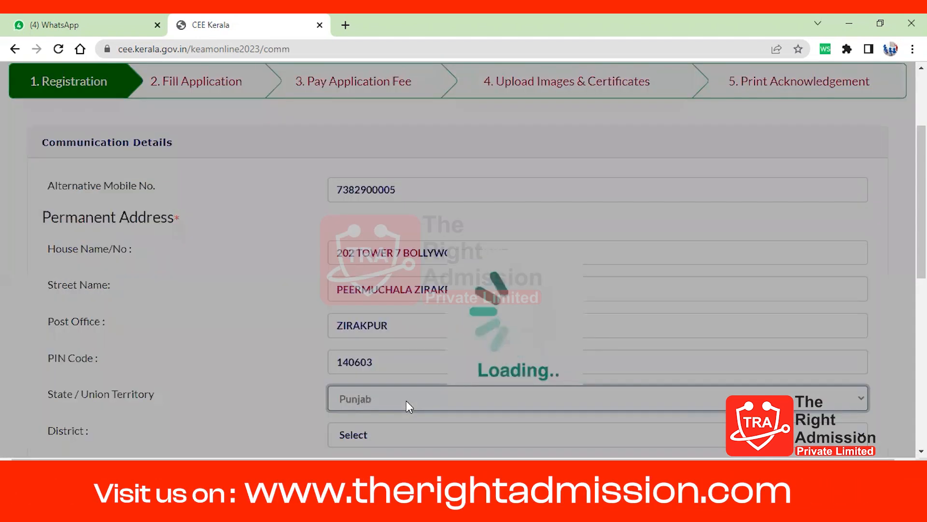
{"action": "scroll", "coordinate": [413, 416], "scroll_direction": "down", "scroll_amount": 3}
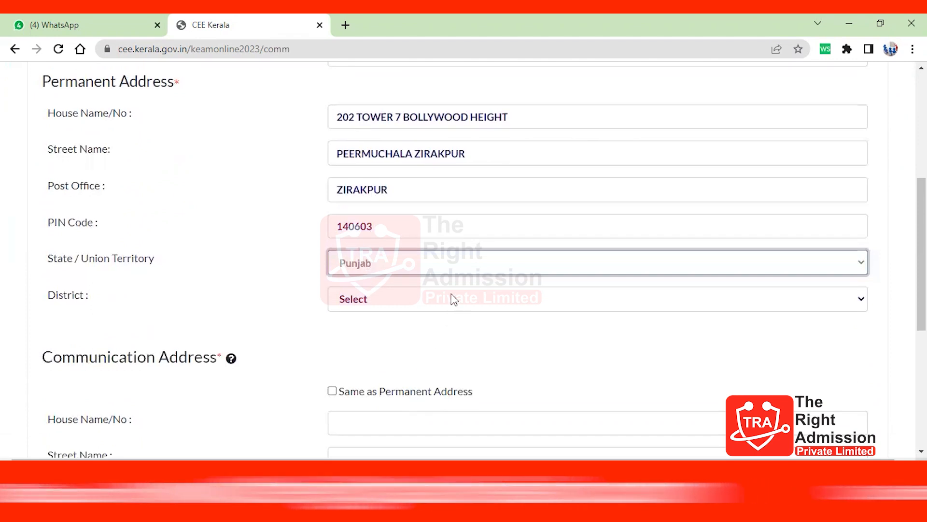
{"action": "left_click", "coordinate": [454, 300]}
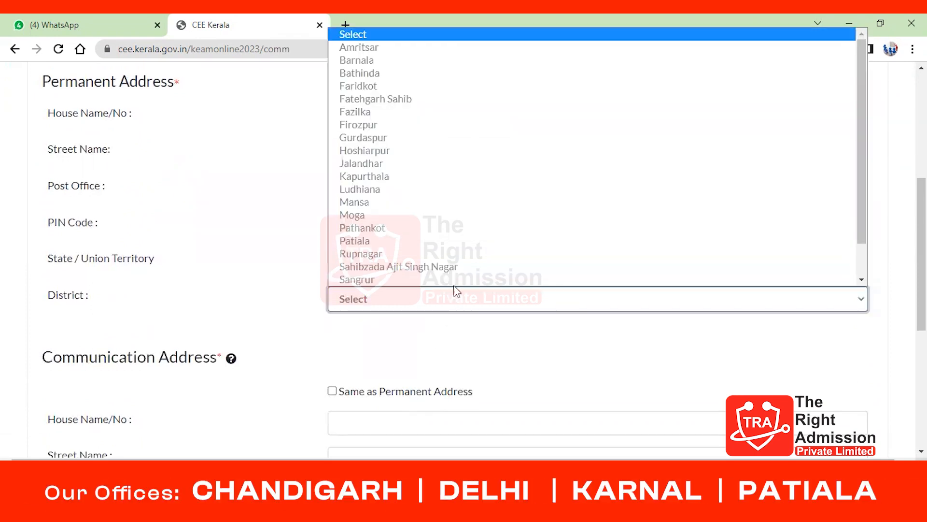
{"action": "key", "text": "Return"}
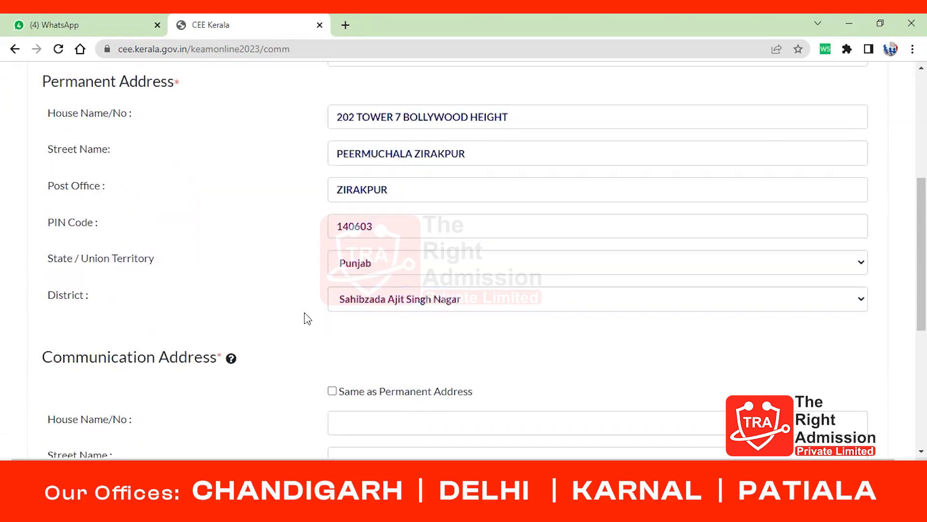
Make the communication address the same as the permanent address, and save the communication details without storing the address in the browser
{"action": "scroll", "coordinate": [304, 317], "scroll_direction": "down", "scroll_amount": 3}
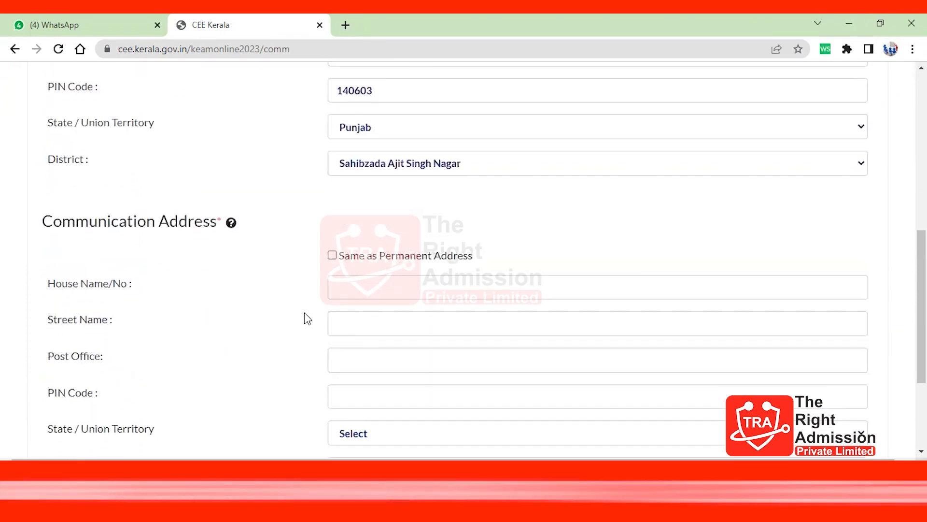
{"action": "left_click", "coordinate": [333, 255]}
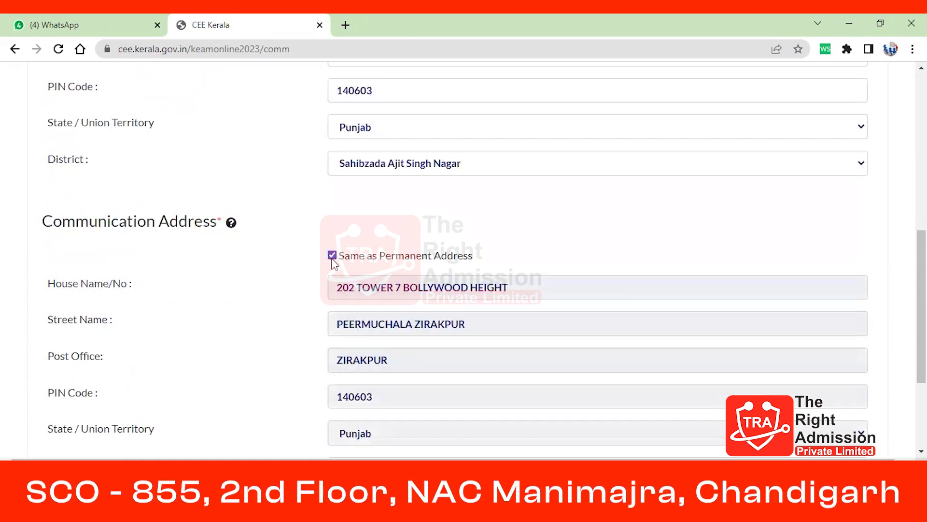
{"action": "scroll", "coordinate": [311, 269], "scroll_direction": "down", "scroll_amount": 3}
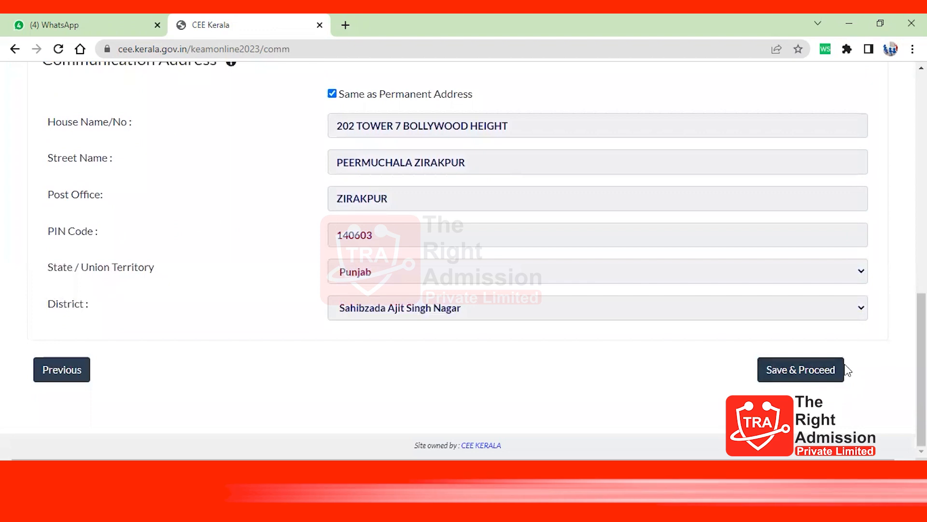
{"action": "left_click", "coordinate": [820, 376]}
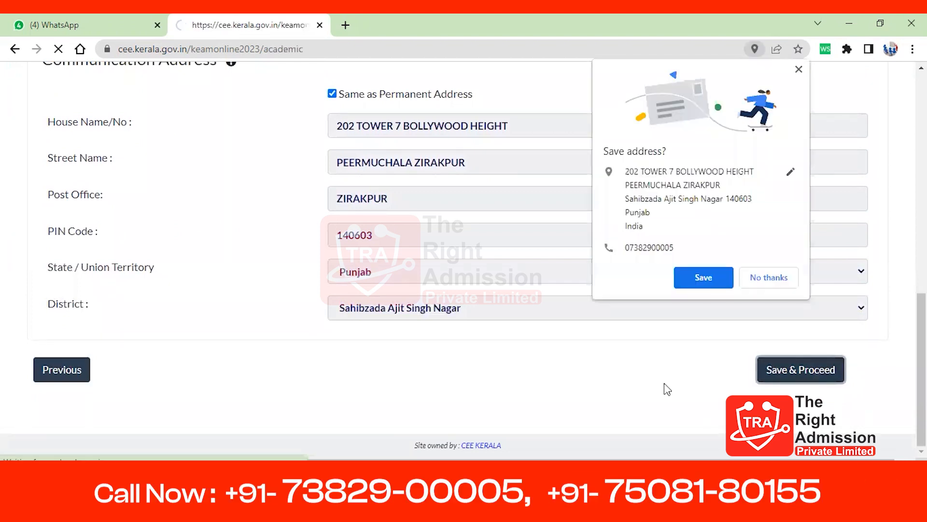
{"action": "left_click", "coordinate": [797, 70]}
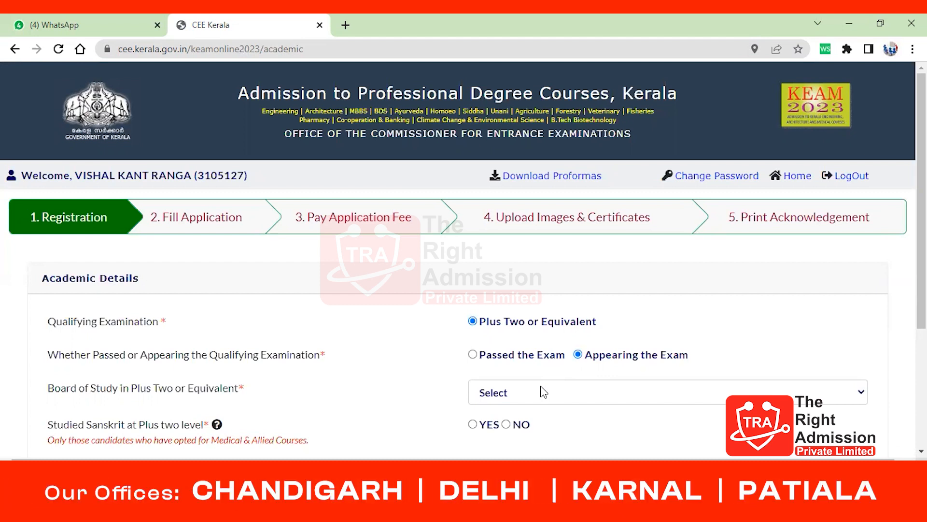
Try Passed the Exam as the qualifying examination status and return it to Appearing the Exam
{"action": "scroll", "coordinate": [541, 391], "scroll_direction": "down", "scroll_amount": 1}
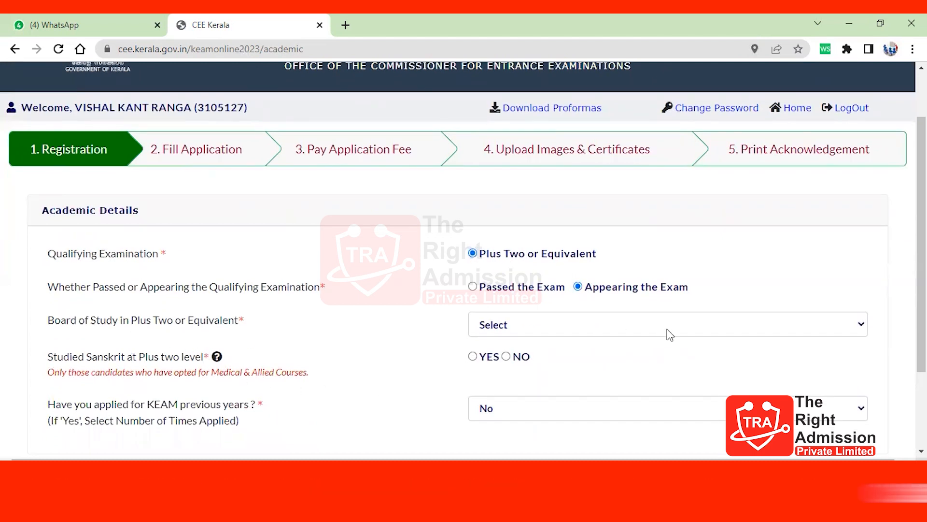
{"action": "left_click", "coordinate": [496, 288]}
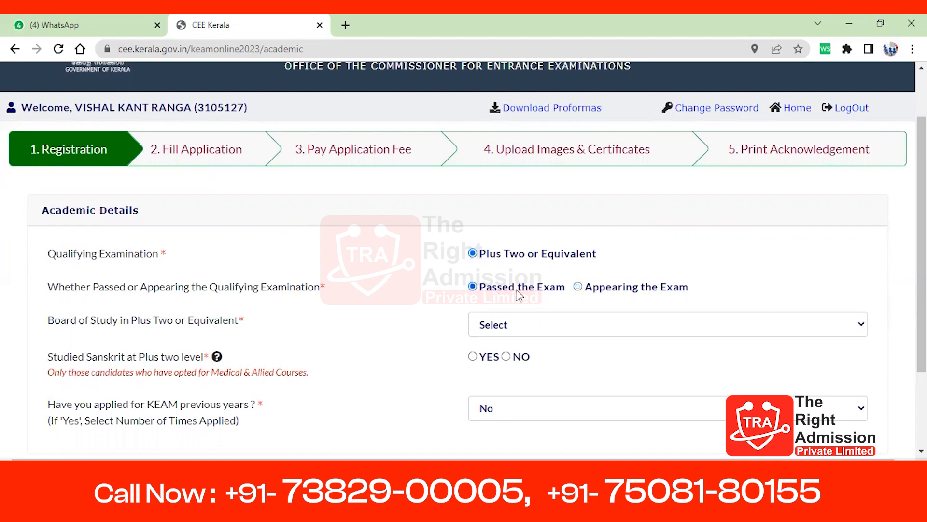
{"action": "left_click", "coordinate": [584, 288]}
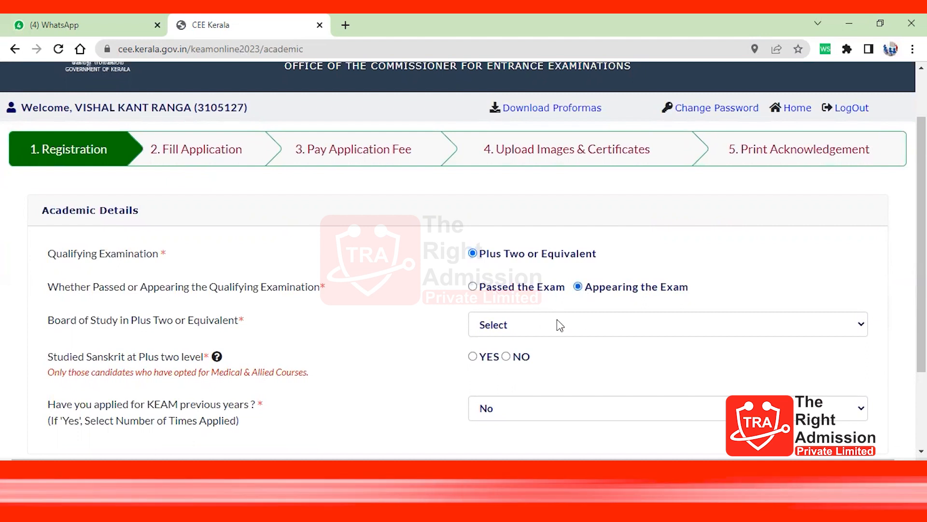
Set the Plus Two board of study to CBSE and answer NO to having studied Sanskrit at Plus Two level
{"action": "left_click", "coordinate": [560, 326]}
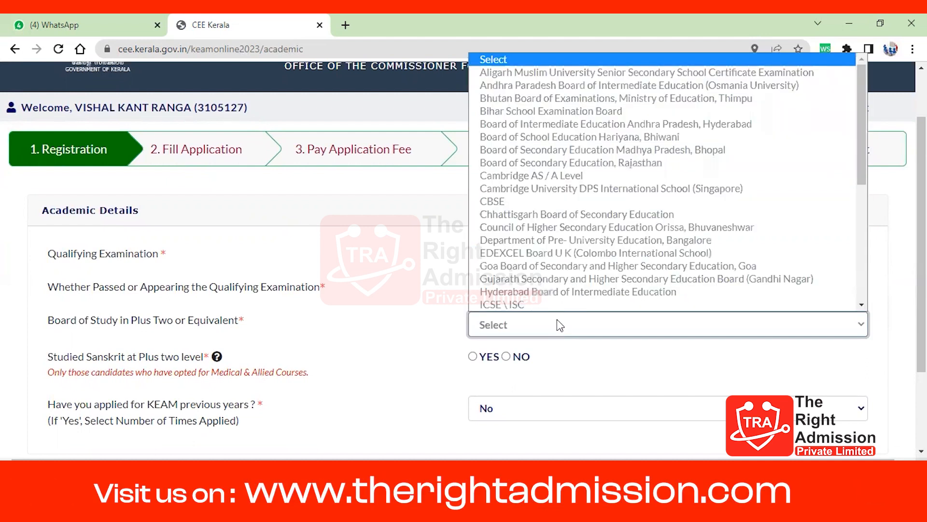
{"action": "key", "text": "c"}
{"action": "key", "text": "c"}
{"action": "key", "text": "c"}
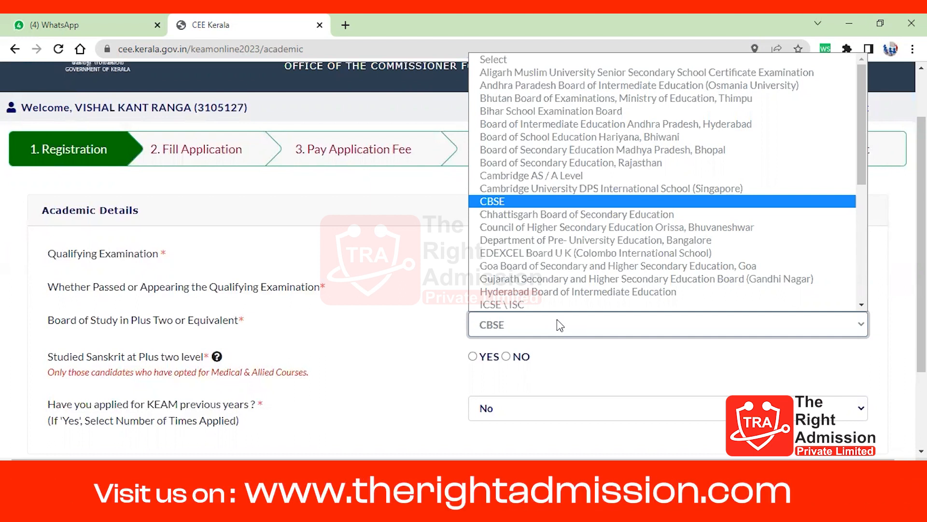
{"action": "left_click", "coordinate": [560, 325]}
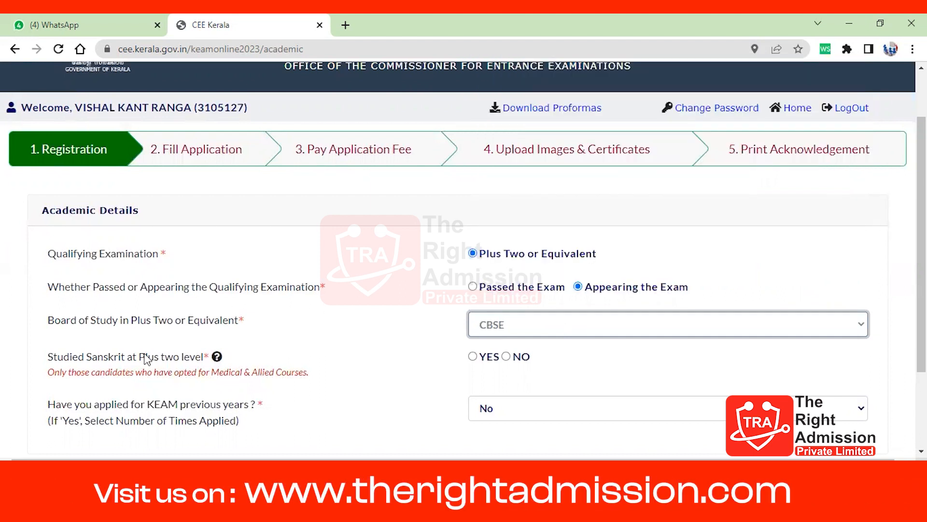
{"action": "left_click", "coordinate": [505, 356]}
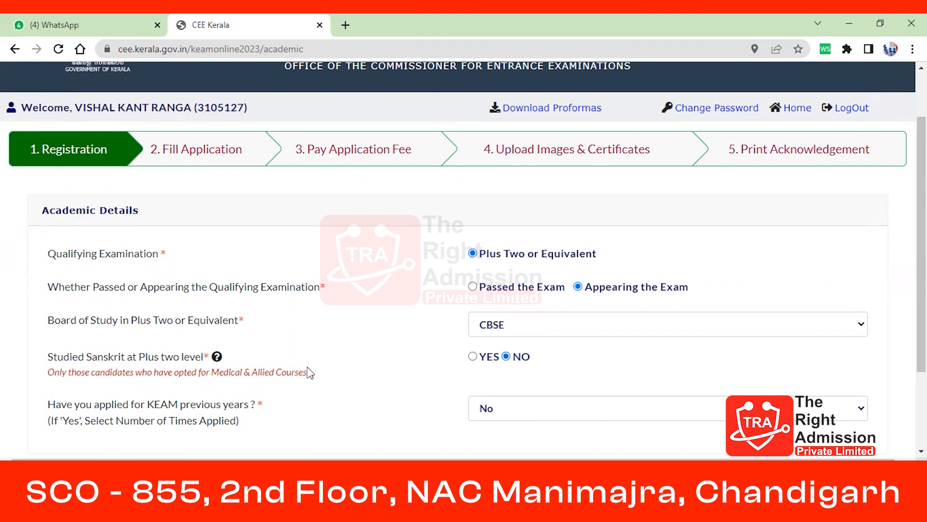
{"action": "scroll", "coordinate": [468, 372], "scroll_direction": "down", "scroll_amount": 3}
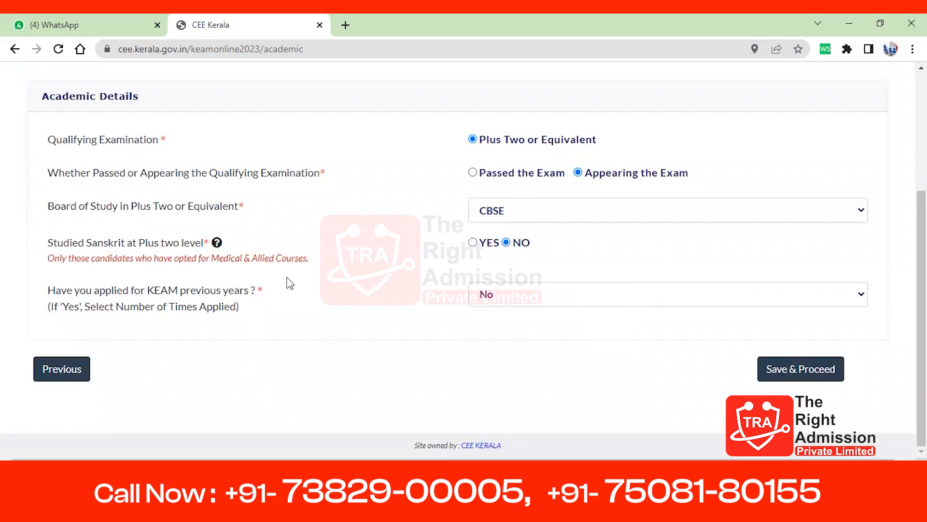
Answer No to having applied for KEAM in previous years, and save the academic details
{"action": "left_click", "coordinate": [578, 302]}
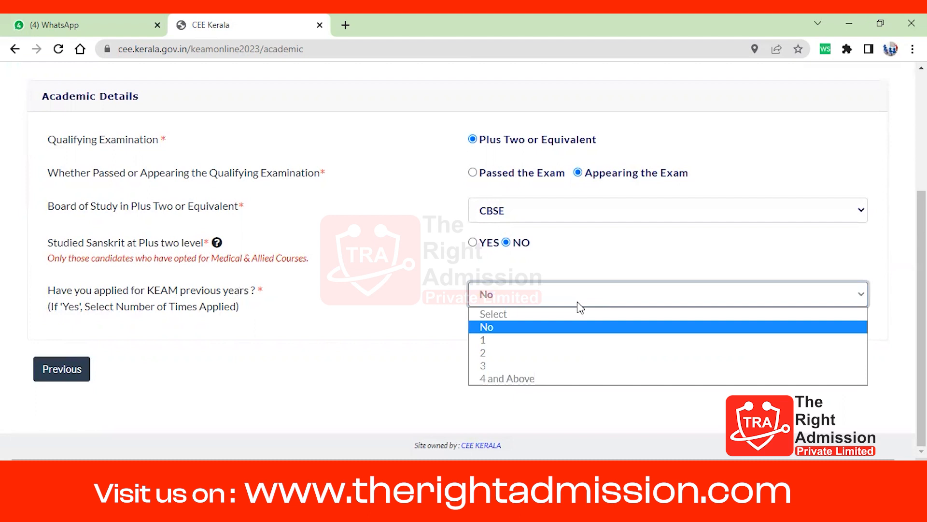
{"action": "left_click", "coordinate": [570, 327]}
{"action": "left_click", "coordinate": [768, 371]}
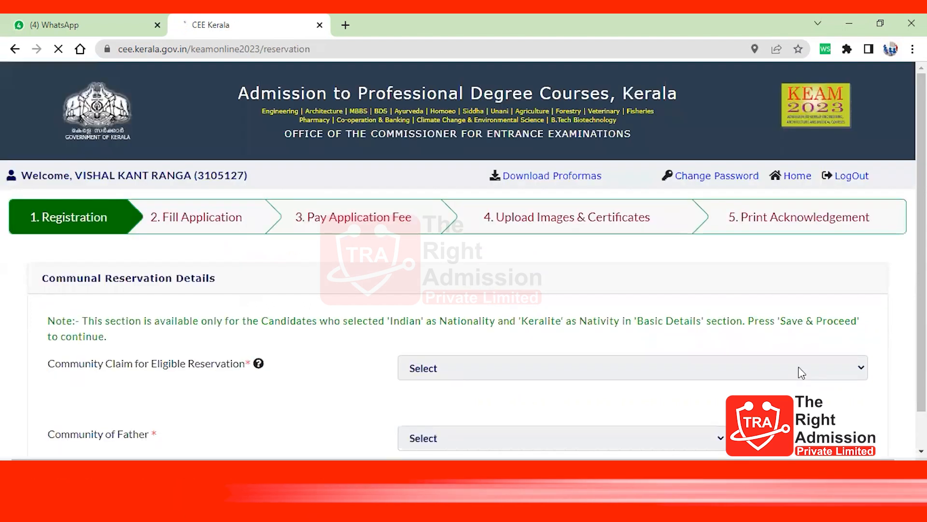
Leave the communal reservation details unfilled and save that section to proceed
{"action": "scroll", "coordinate": [164, 332], "scroll_direction": "down", "scroll_amount": 1}
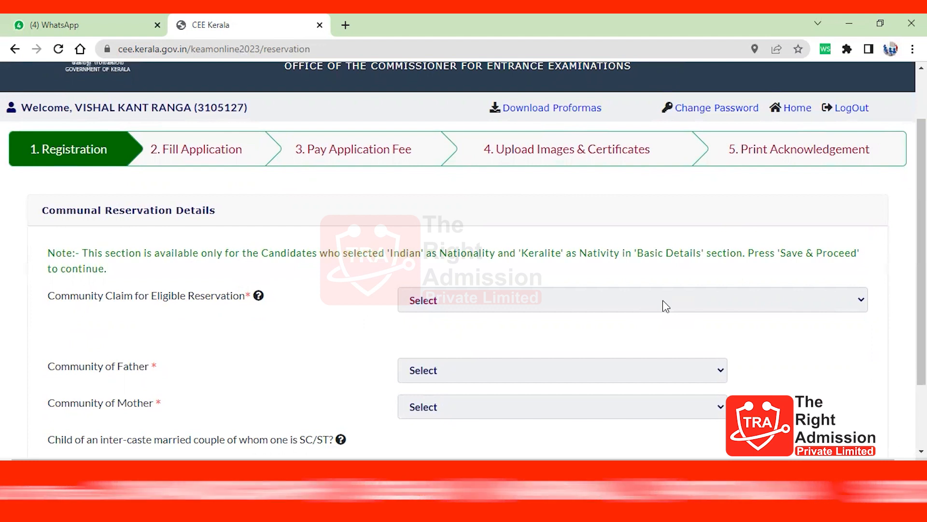
{"action": "scroll", "coordinate": [662, 300], "scroll_direction": "down", "scroll_amount": 1}
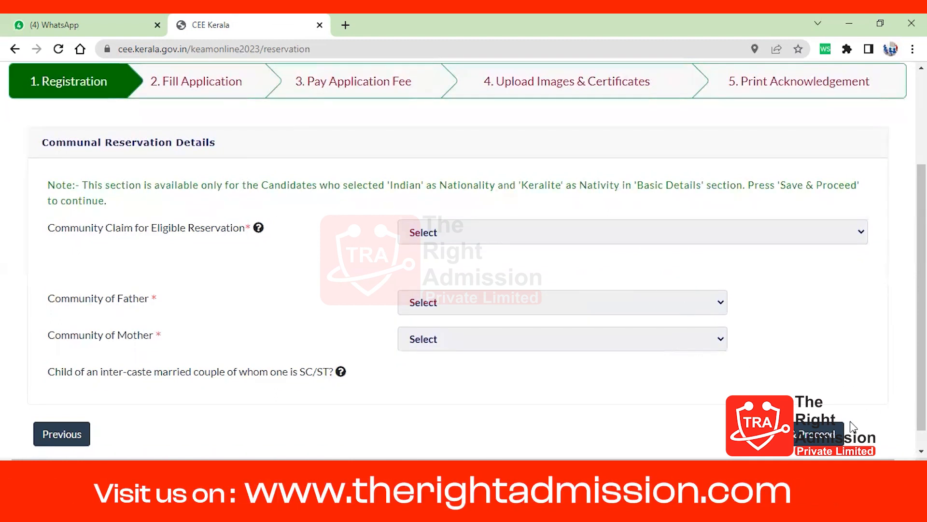
{"action": "left_click", "coordinate": [832, 440]}
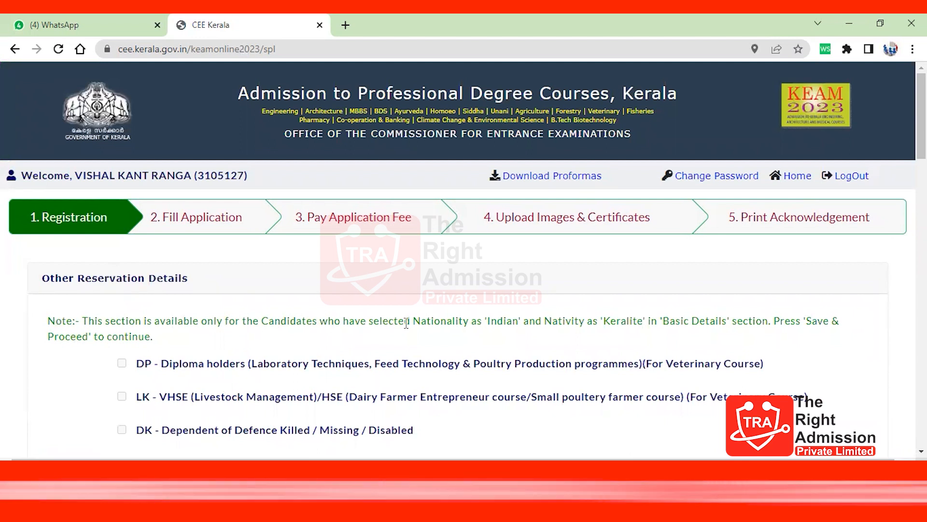
Answer NO to the NRI quota claim for MBBS/BDS courses, and save the other reservation details
{"action": "scroll", "coordinate": [430, 327], "scroll_direction": "down", "scroll_amount": 3}
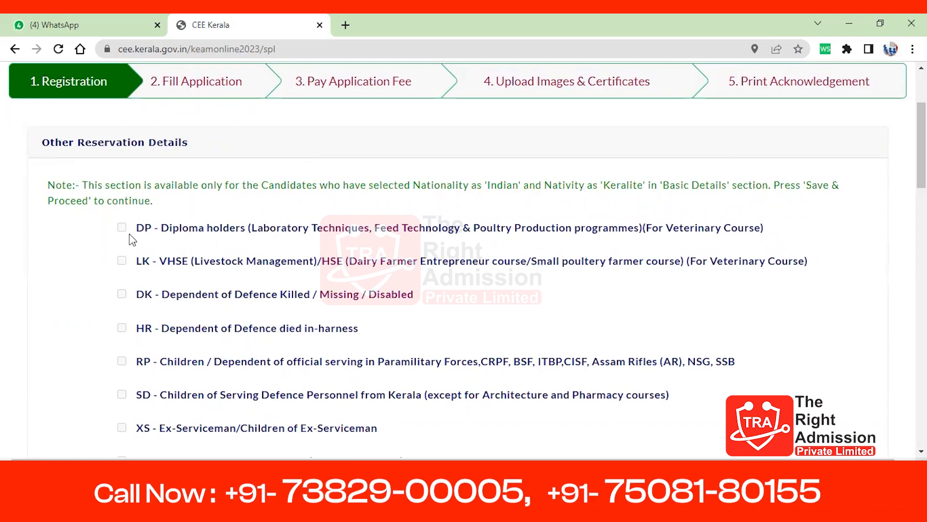
{"action": "scroll", "coordinate": [120, 264], "scroll_direction": "down", "scroll_amount": 15}
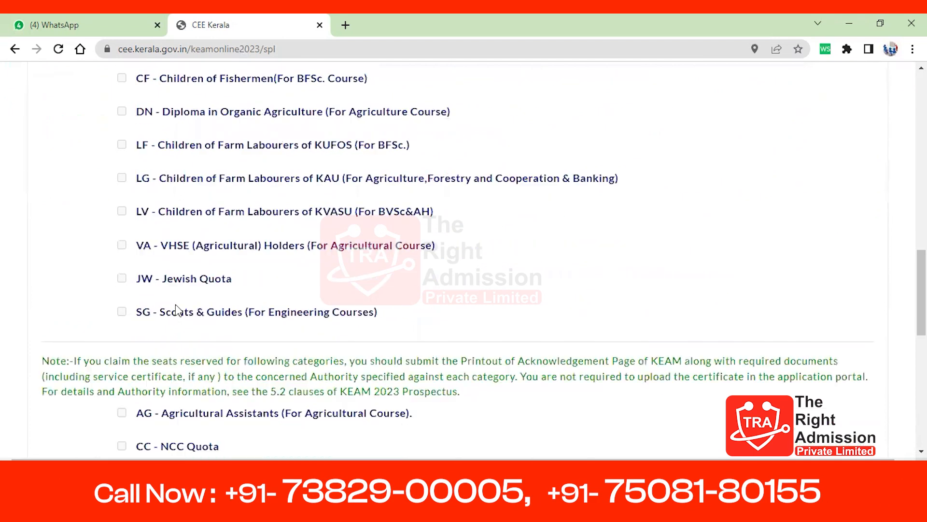
{"action": "scroll", "coordinate": [176, 310], "scroll_direction": "down", "scroll_amount": 2}
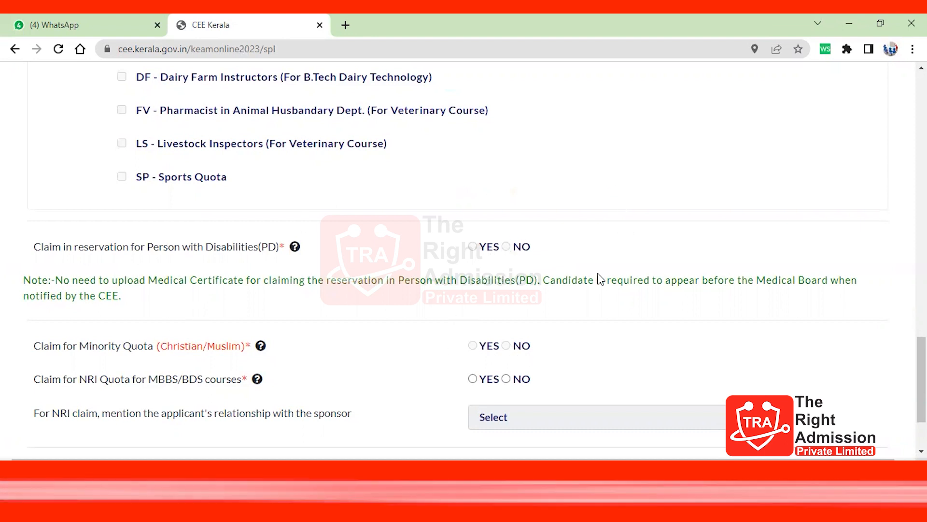
{"action": "scroll", "coordinate": [283, 289], "scroll_direction": "down", "scroll_amount": 2}
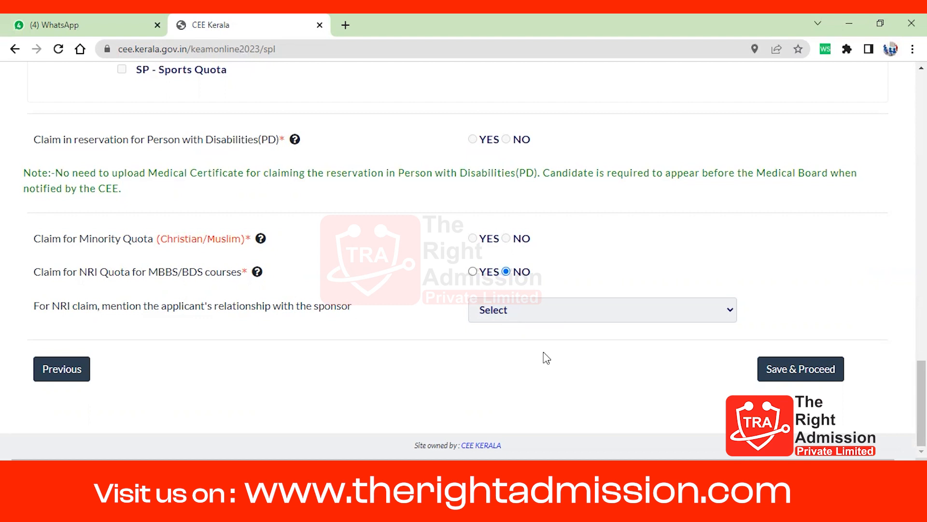
{"action": "left_click", "coordinate": [772, 371]}
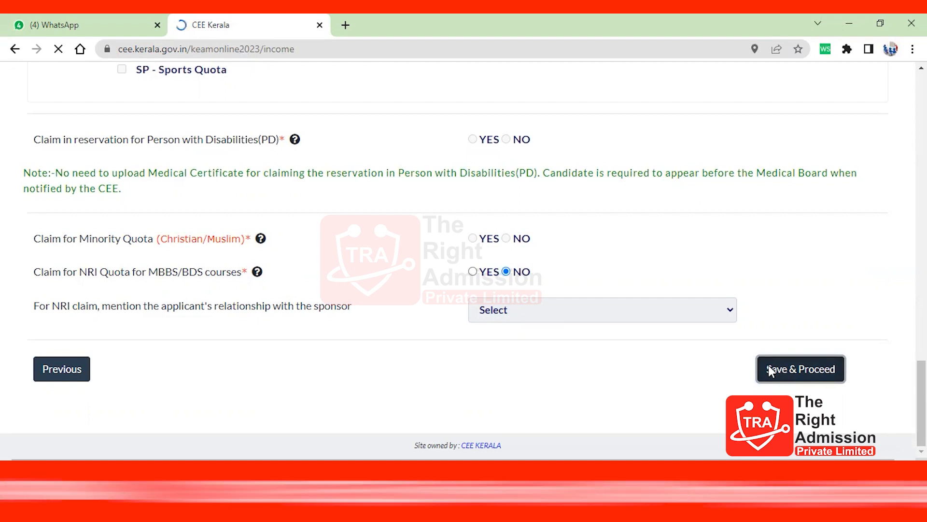
Save the income details section without entries and open the application preview
{"action": "scroll", "coordinate": [441, 190], "scroll_direction": "down", "scroll_amount": 3}
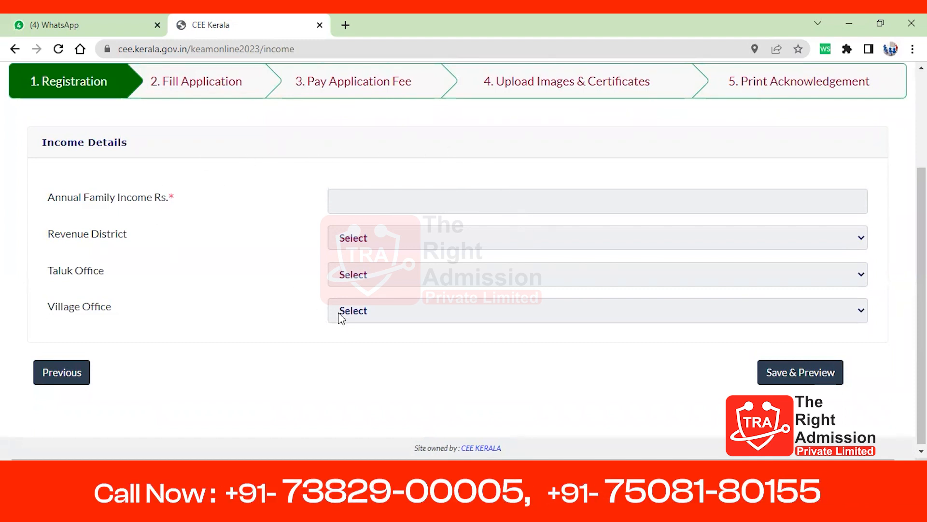
{"action": "left_click", "coordinate": [829, 382]}
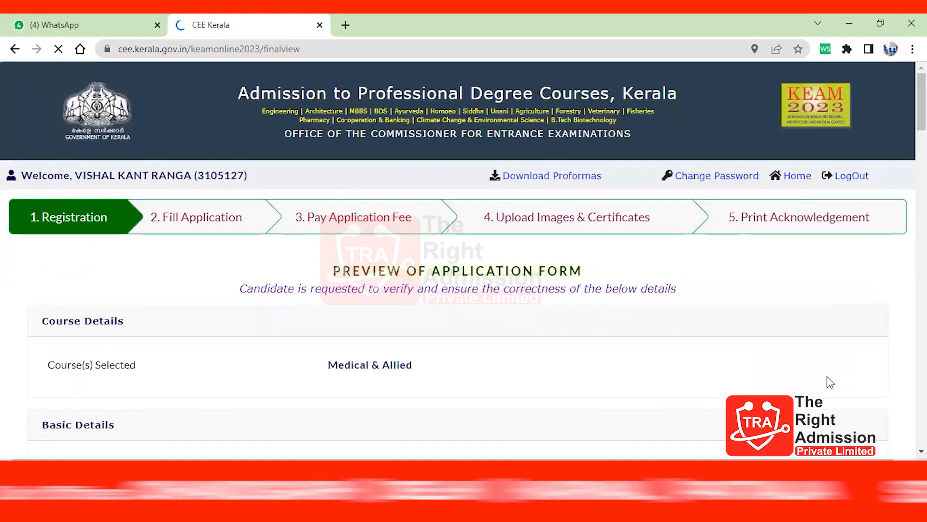
Review the application preview from the course and basic details through addresses, academic details, reservations and income to the declaration
{"action": "scroll", "coordinate": [177, 347], "scroll_direction": "down", "scroll_amount": 3}
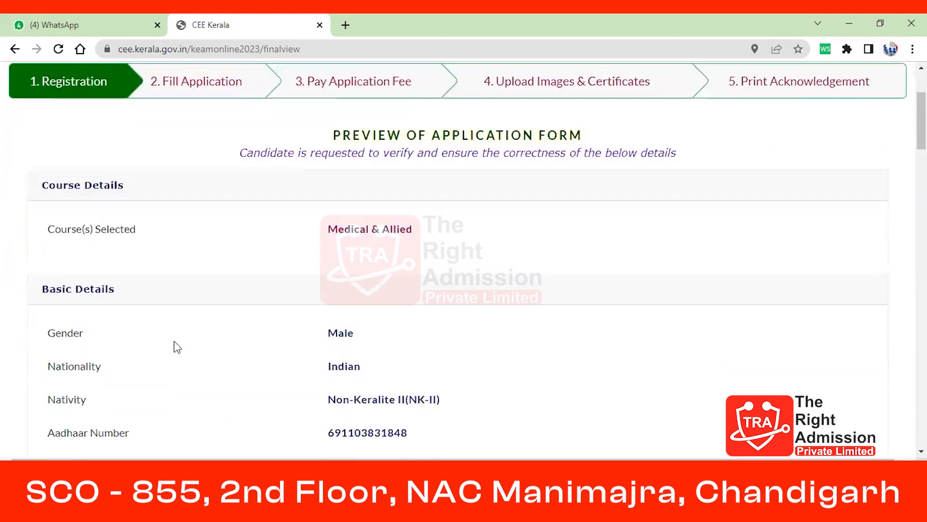
{"action": "scroll", "coordinate": [241, 313], "scroll_direction": "down", "scroll_amount": 3}
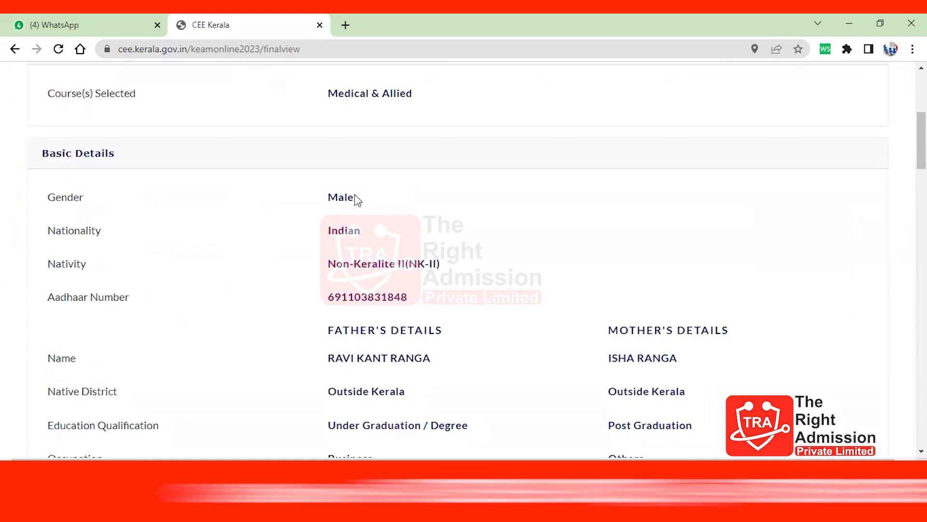
{"action": "scroll", "coordinate": [355, 195], "scroll_direction": "up", "scroll_amount": 3}
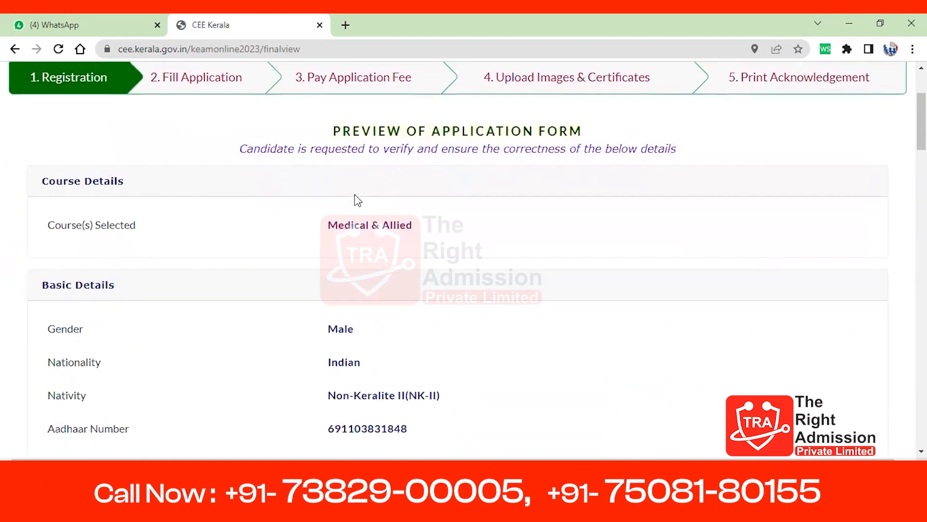
{"action": "scroll", "coordinate": [355, 194], "scroll_direction": "down", "scroll_amount": 4}
{"action": "scroll", "coordinate": [356, 195], "scroll_direction": "down", "scroll_amount": 3}
{"action": "scroll", "coordinate": [354, 194], "scroll_direction": "down", "scroll_amount": 5}
{"action": "scroll", "coordinate": [355, 195], "scroll_direction": "down", "scroll_amount": 3}
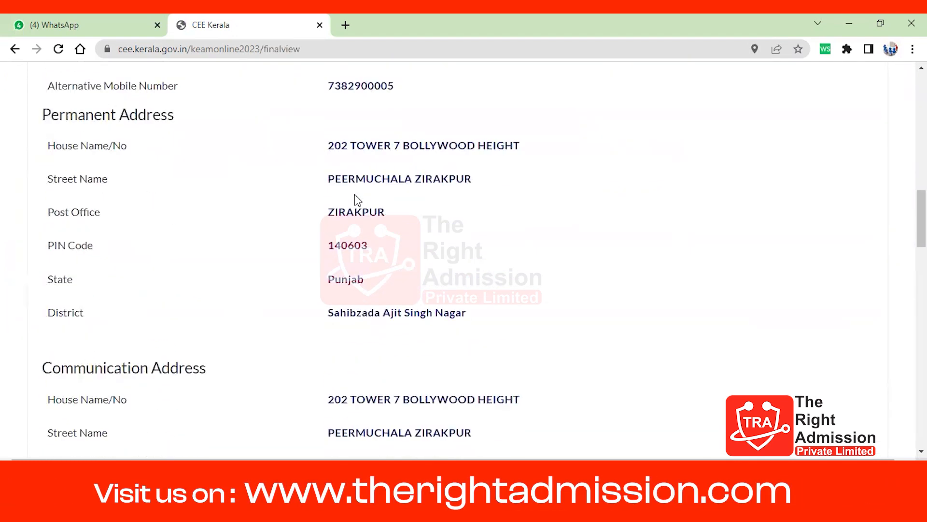
{"action": "scroll", "coordinate": [354, 194], "scroll_direction": "down", "scroll_amount": 14}
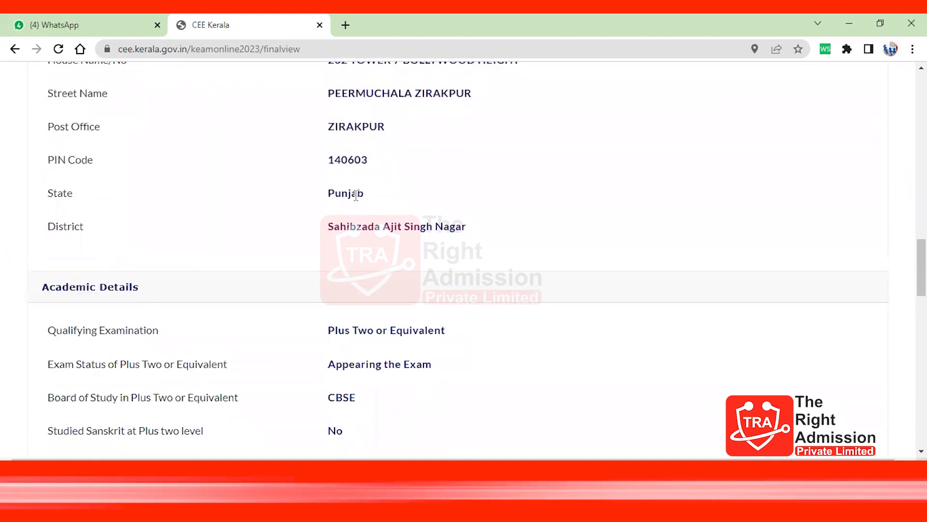
{"action": "scroll", "coordinate": [356, 196], "scroll_direction": "down", "scroll_amount": 12}
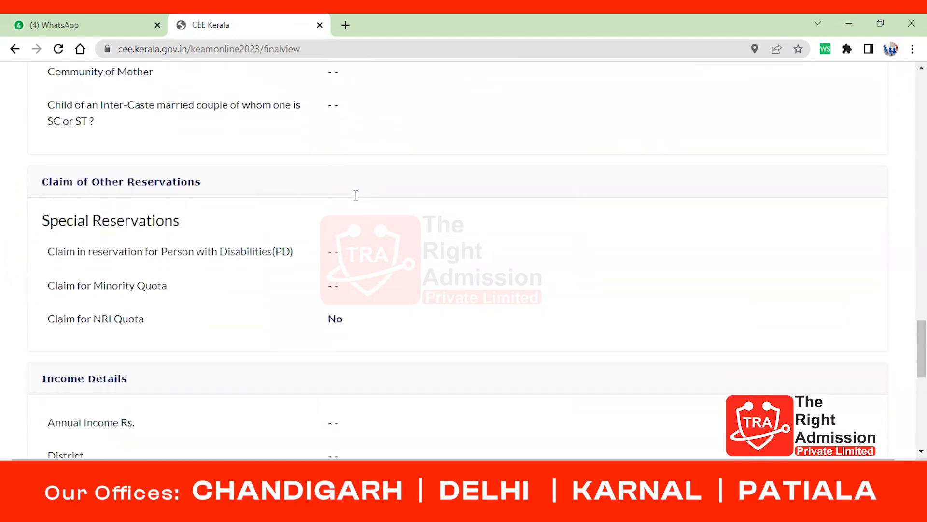
{"action": "scroll", "coordinate": [355, 194], "scroll_direction": "down", "scroll_amount": 4}
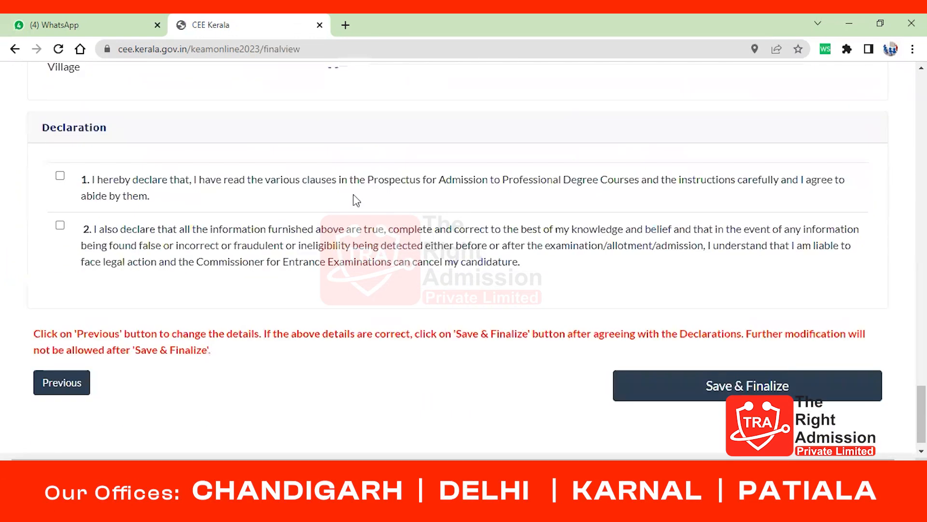
Agree to both declarations, then save and finalize the application, accepting that no further modifications are allowed
{"action": "left_click", "coordinate": [59, 177]}
{"action": "left_click", "coordinate": [60, 226]}
{"action": "scroll", "coordinate": [835, 360], "scroll_direction": "down", "scroll_amount": 1}
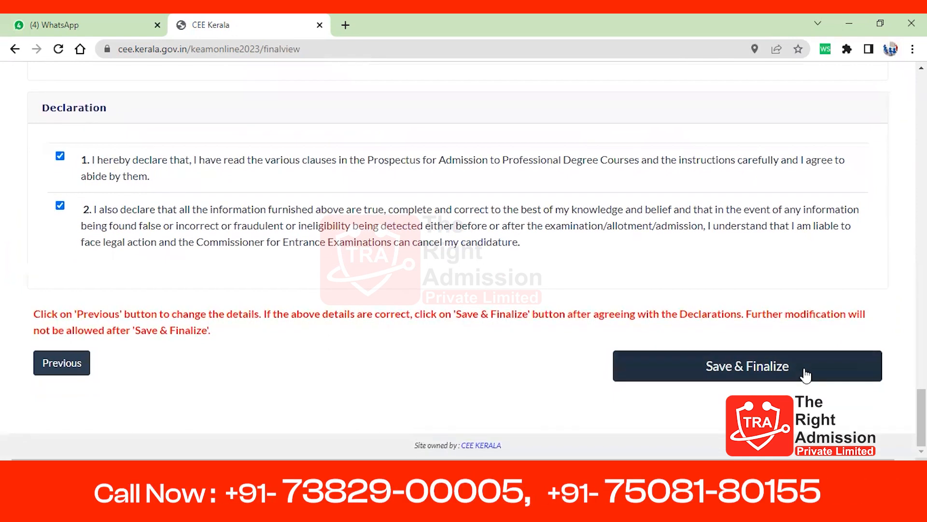
{"action": "left_click", "coordinate": [792, 370]}
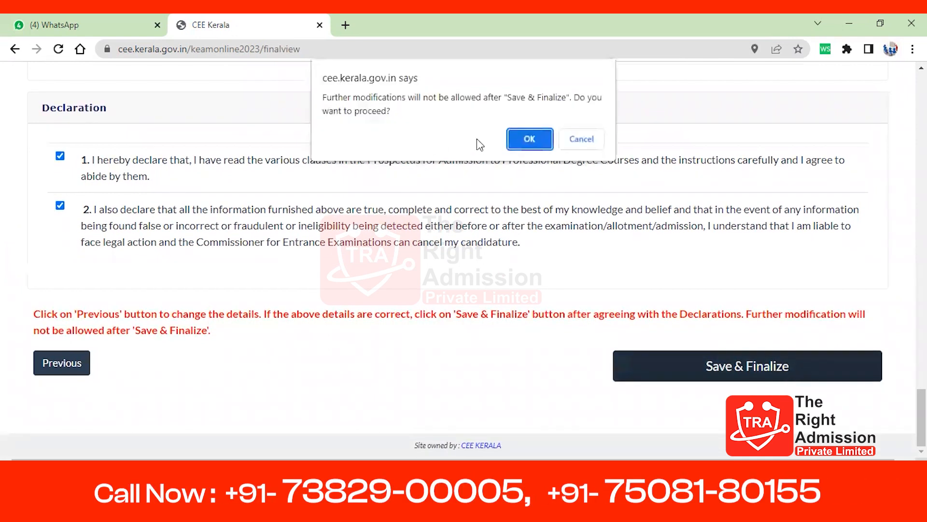
{"action": "left_click", "coordinate": [531, 141]}
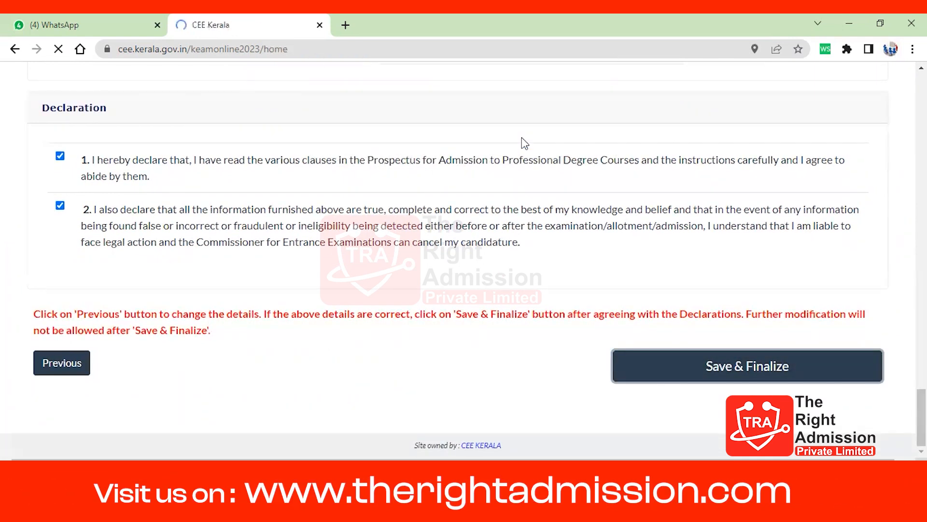